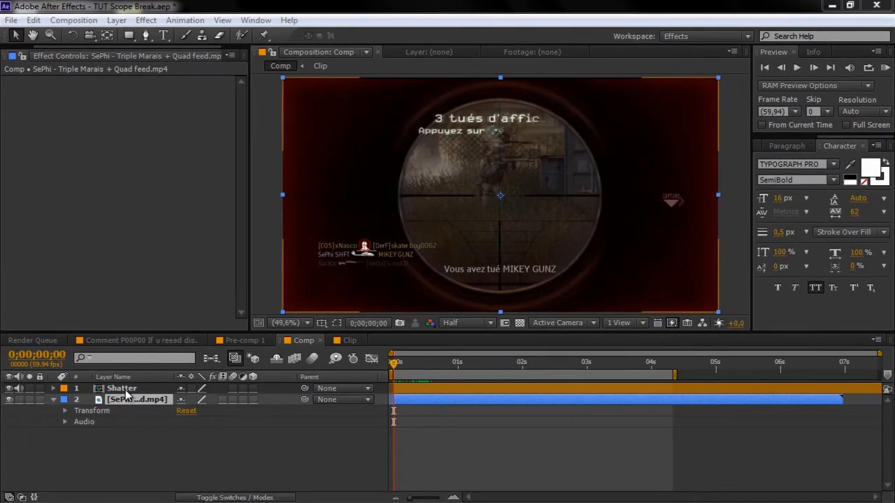
- Open the Clip precomp and scrub through its time-remapped footage
{"action": "left_click", "coordinate": [126, 391]}
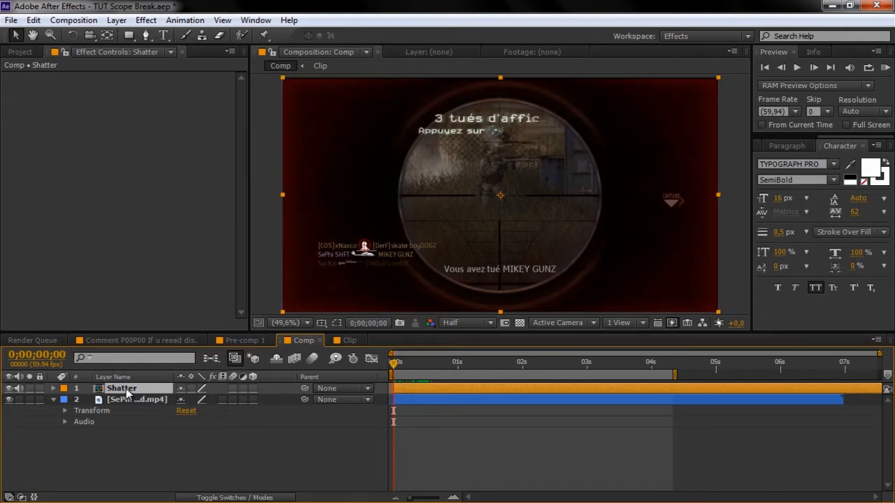
{"action": "double_click", "coordinate": [126, 389]}
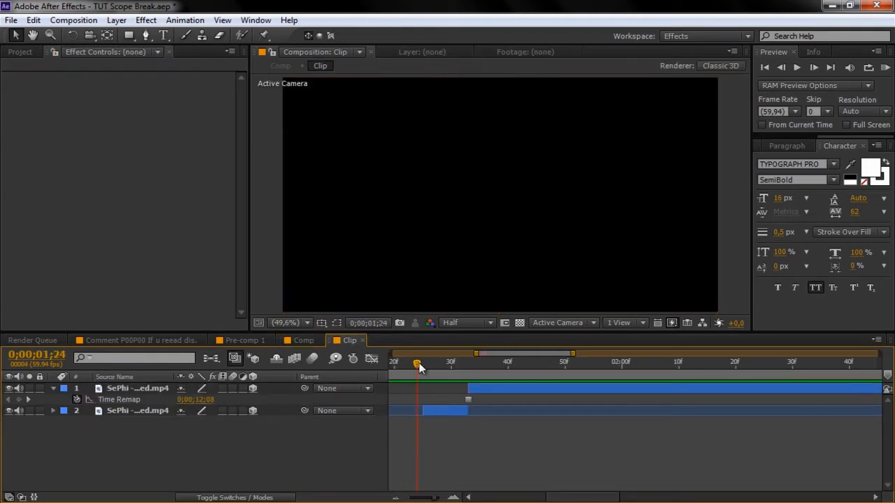
{"action": "left_click_drag", "start_coordinate": [420, 363], "coordinate": [470, 364]}
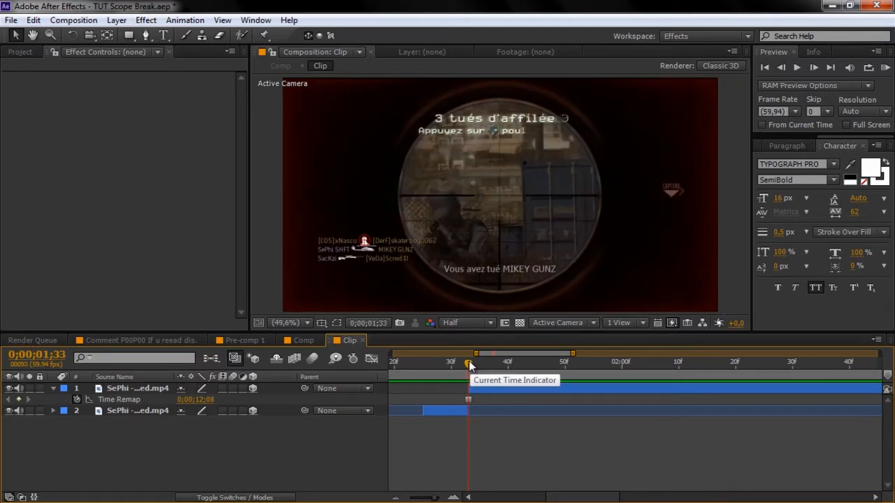
{"action": "left_click_drag", "start_coordinate": [470, 364], "coordinate": [510, 364]}
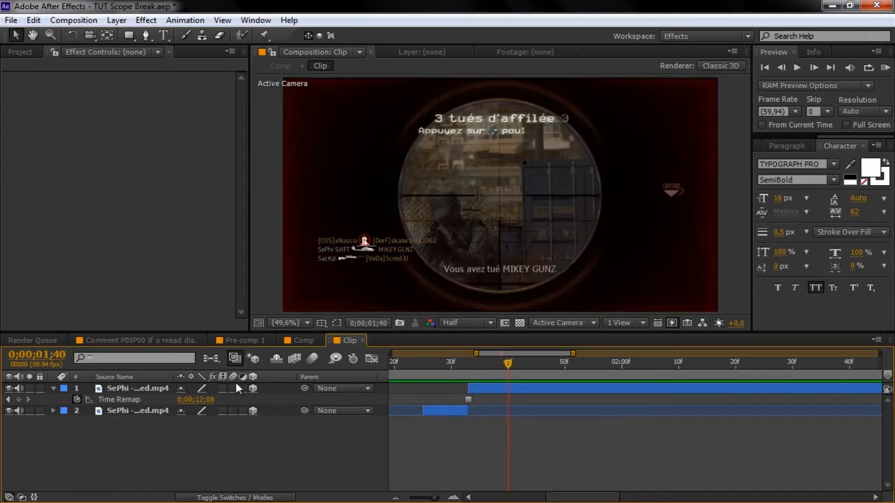
- Check the Clip layer's Time options, then close the precomp to return to Comp
{"action": "right_click", "coordinate": [161, 390]}
{"action": "mouse_move", "coordinate": [216, 154]}
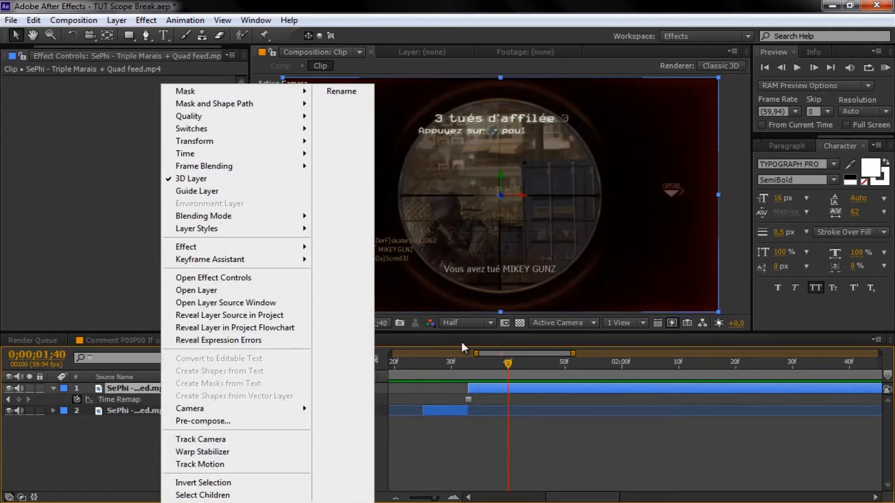
{"action": "left_click_drag", "start_coordinate": [472, 364], "coordinate": [531, 370]}
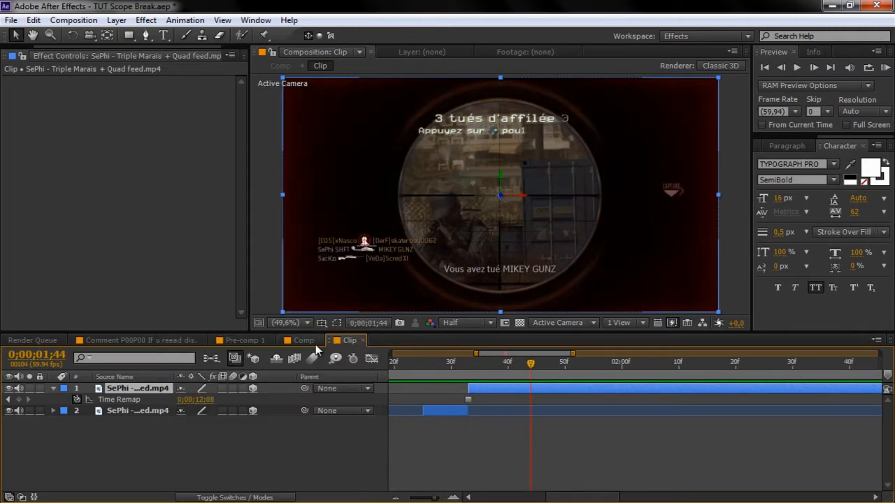
{"action": "left_click", "coordinate": [362, 341]}
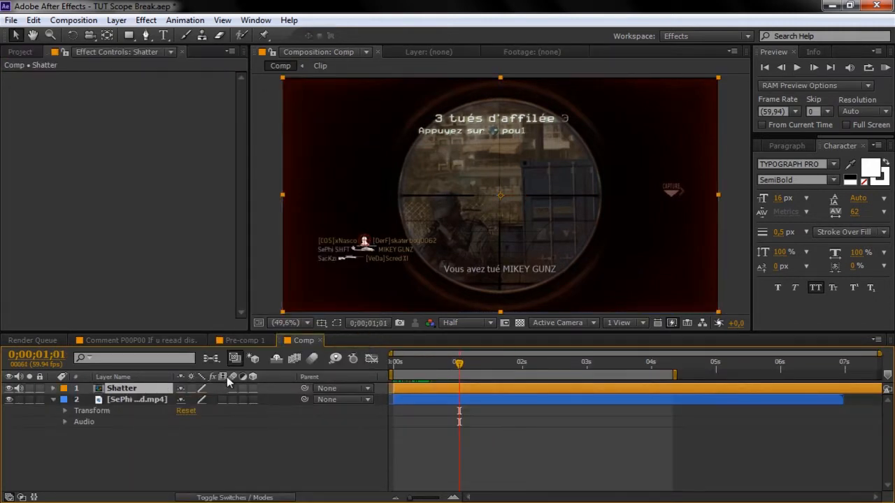
- Move the Comp playhead to 0;00;00;20, toggle the Shatter layer's visibility off and on, and select it
{"action": "left_click", "coordinate": [141, 399]}
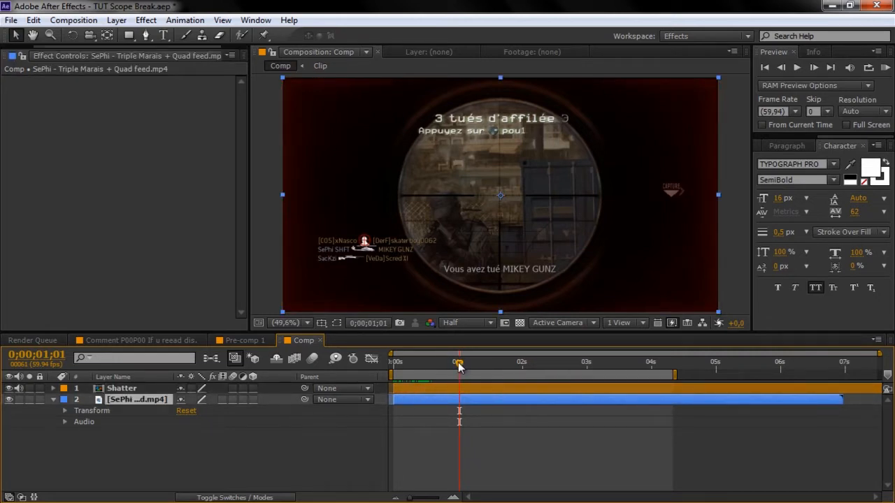
{"action": "left_click_drag", "start_coordinate": [459, 365], "coordinate": [415, 368]}
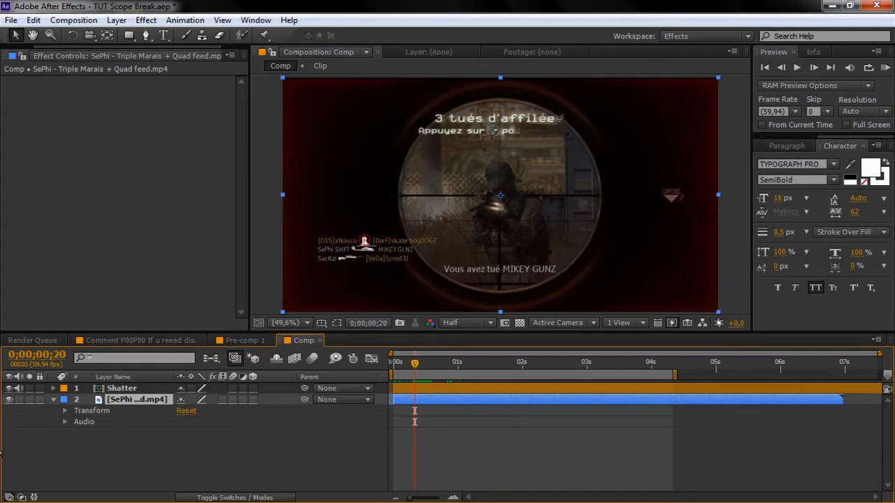
{"action": "left_click", "coordinate": [9, 389]}
{"action": "left_click", "coordinate": [9, 388]}
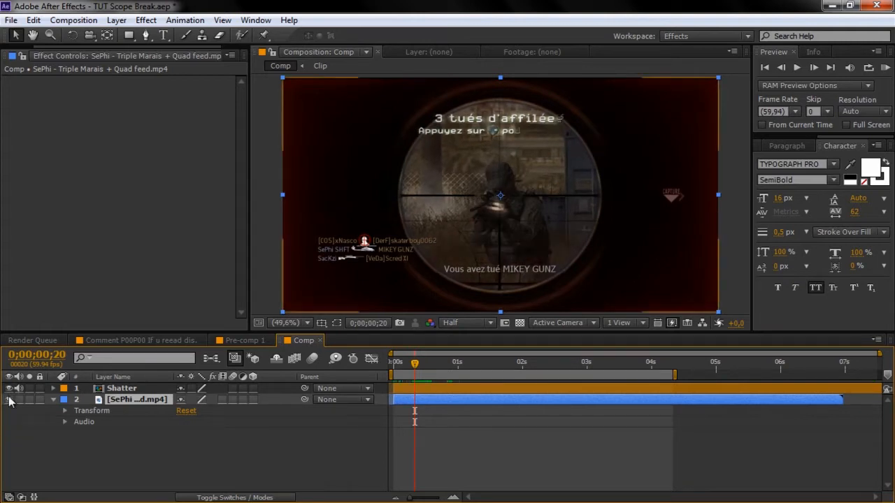
{"action": "left_click", "coordinate": [121, 392]}
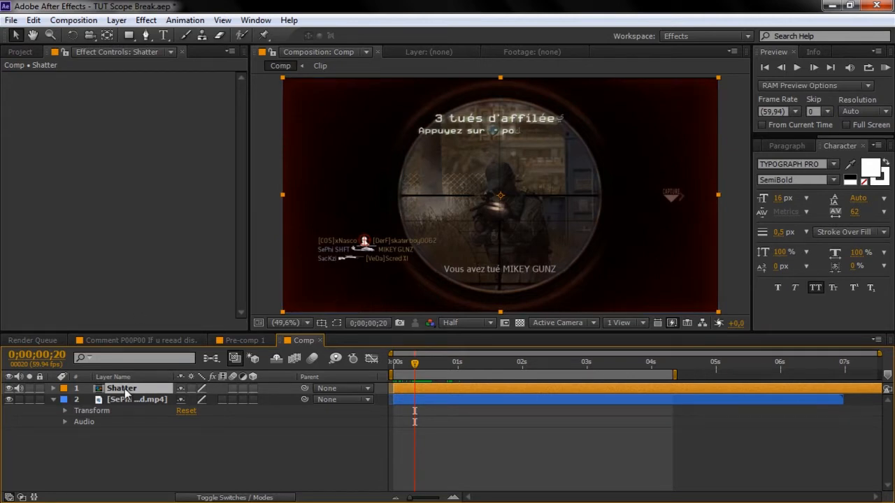
- Apply Effect > Simulation > Shatter to the Shatter layer
{"action": "left_click", "coordinate": [146, 21]}
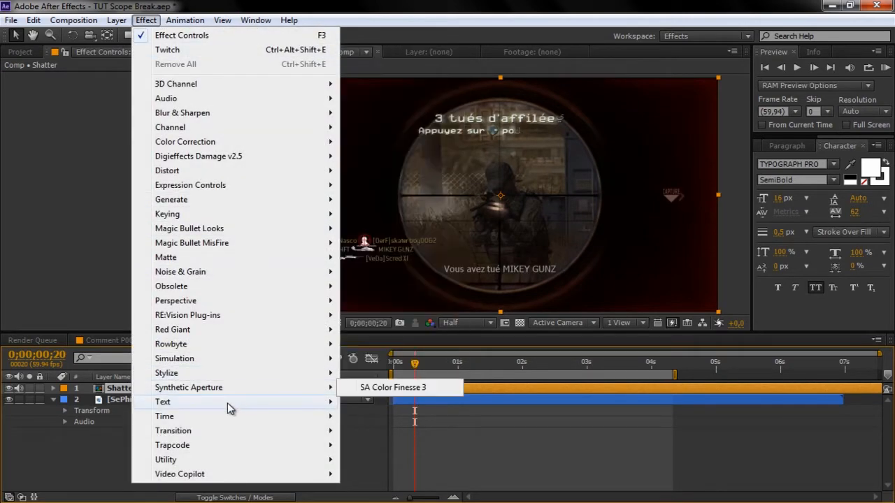
{"action": "mouse_move", "coordinate": [276, 361]}
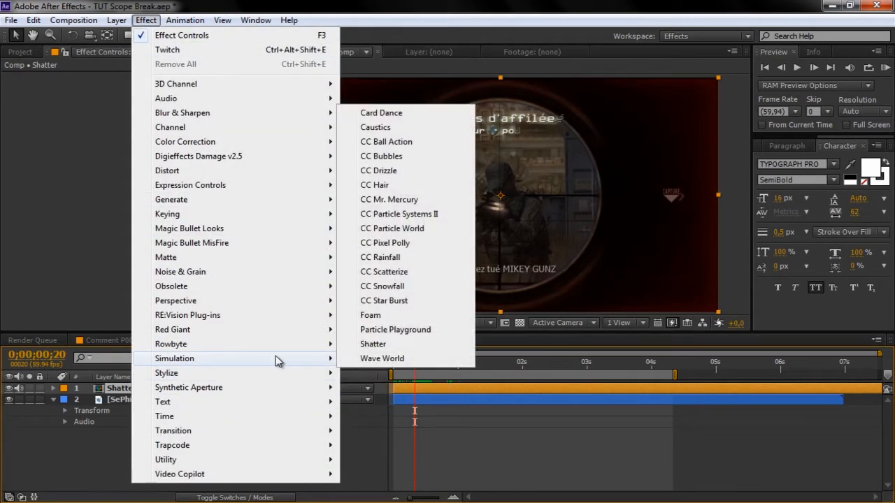
{"action": "left_click", "coordinate": [371, 344]}
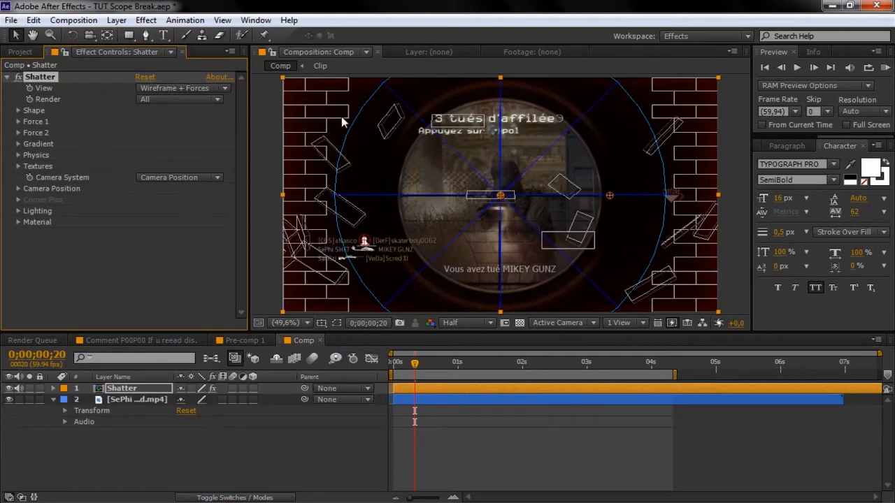
- Set Shatter's View to Rendered and advance two frames to see the shards
{"action": "left_click", "coordinate": [165, 88]}
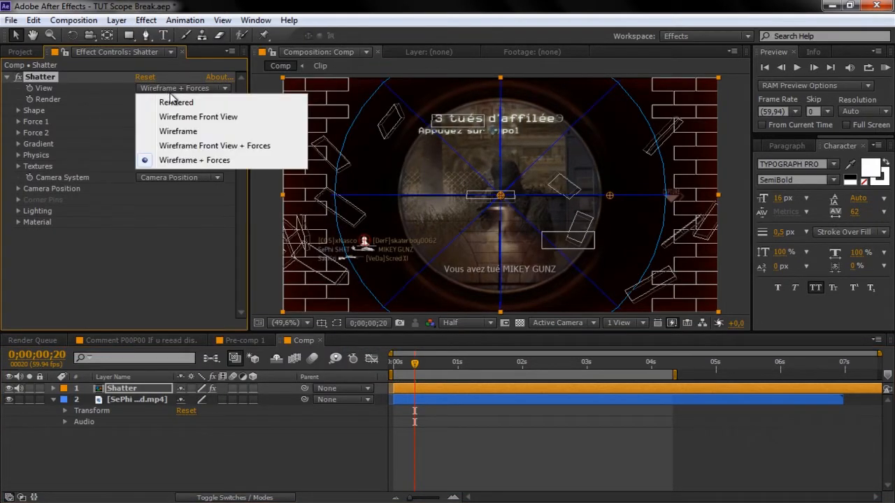
{"action": "left_click", "coordinate": [175, 104]}
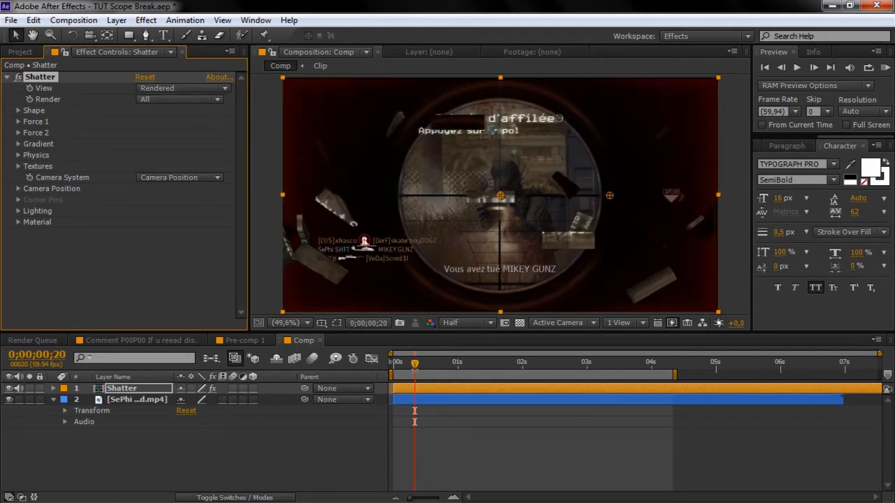
{"action": "left_click_drag", "start_coordinate": [415, 364], "coordinate": [417, 367]}
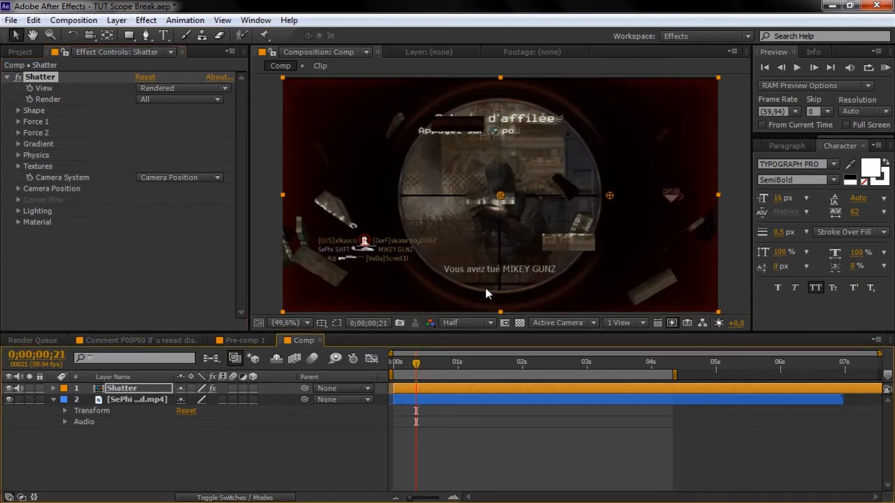
- Keyframe Force 1 Radius at 0 on frame 20 and 0.40 on frame 21, revealing keyframes with U
{"action": "left_click", "coordinate": [19, 121]}
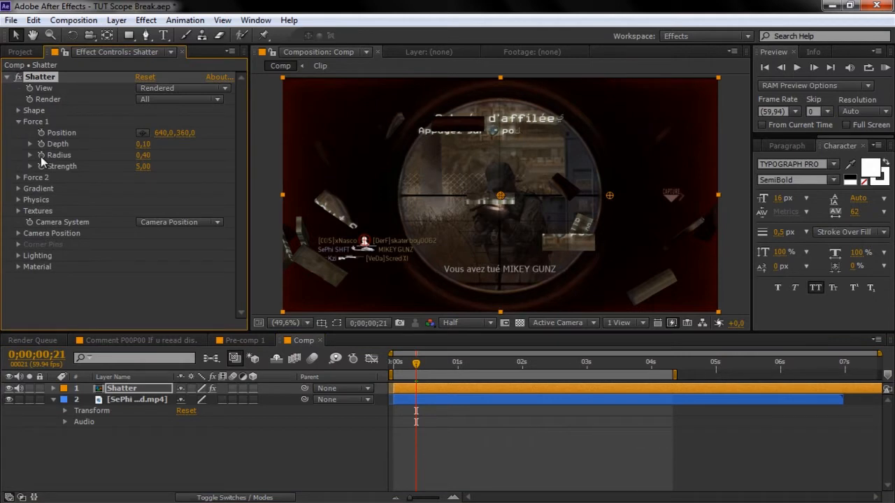
{"action": "key", "text": "Page_Up"}
{"action": "left_click", "coordinate": [142, 155]}
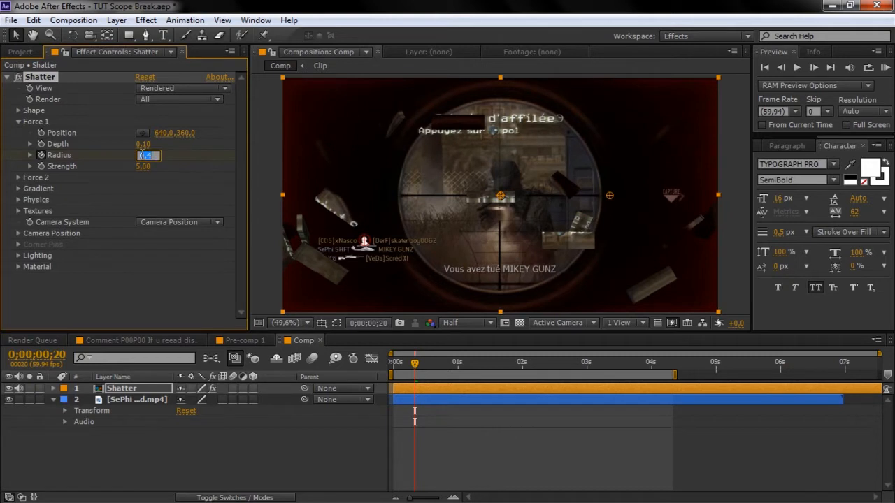
{"action": "type", "text": "0"}
{"action": "key", "text": "Return"}
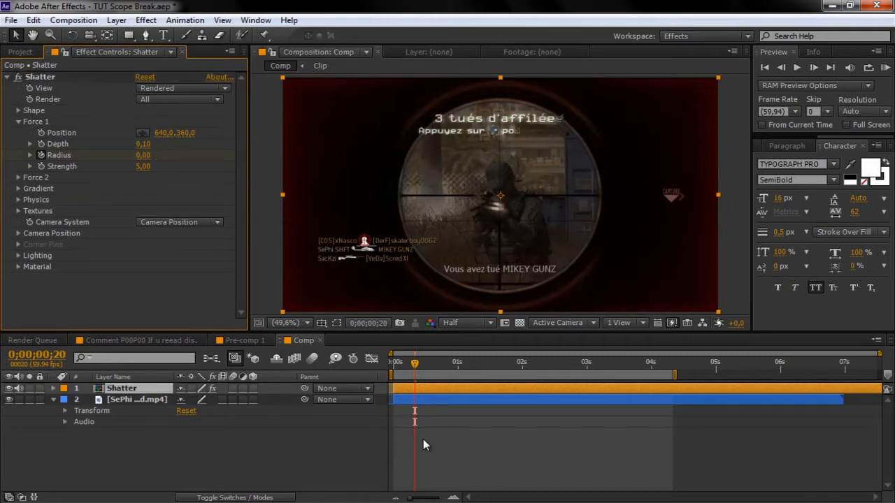
{"action": "left_click_drag", "start_coordinate": [415, 363], "coordinate": [445, 375]}
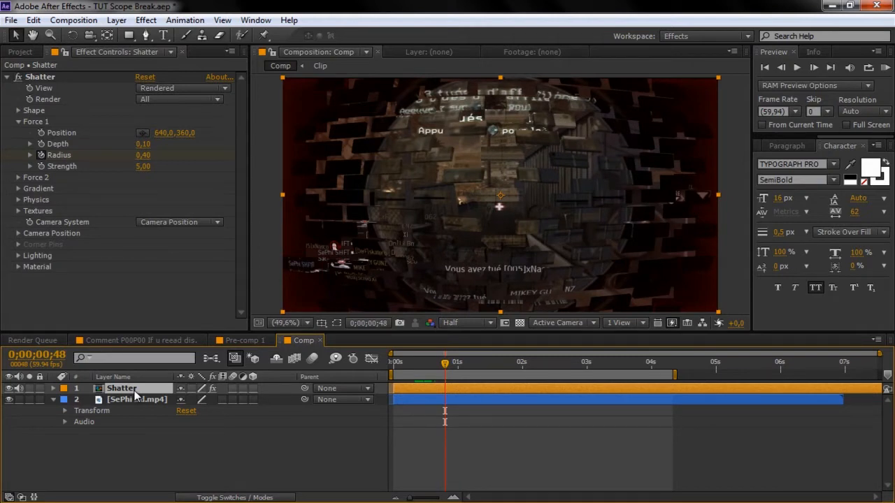
{"action": "key", "text": "u"}
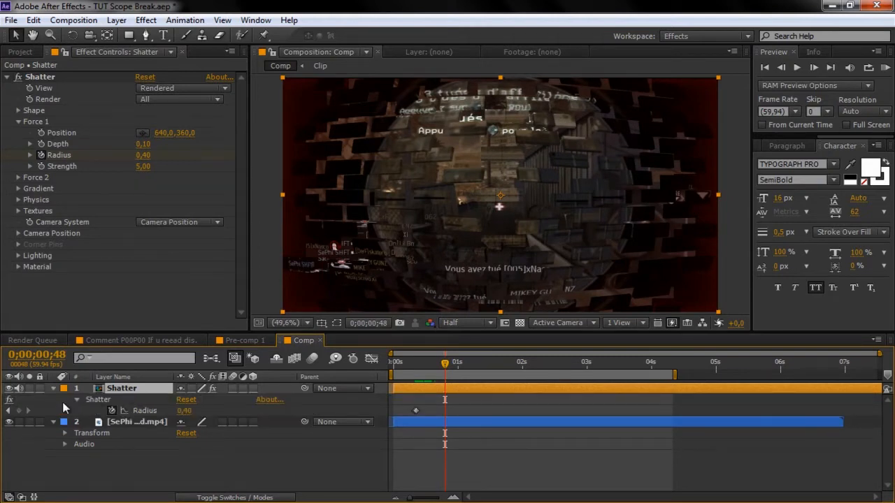
{"action": "left_click", "coordinate": [7, 412]}
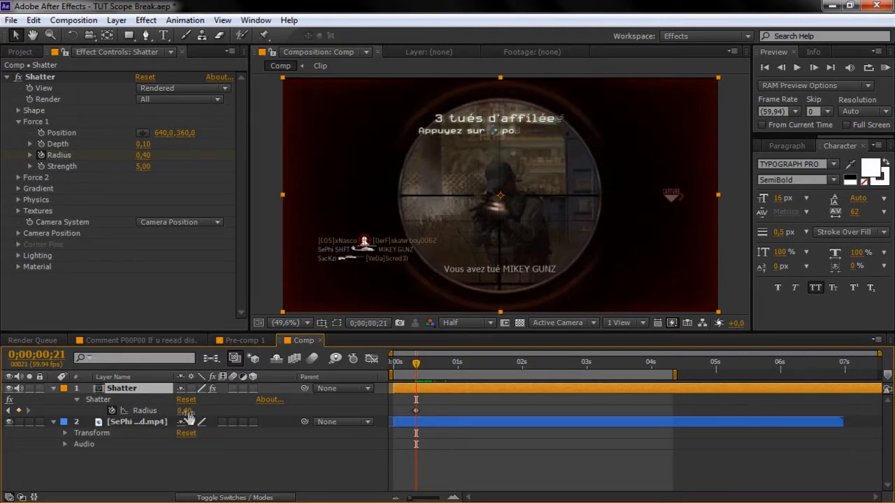
- Place the Force 1 point at the frame's left edge, at -34.3, 141.2
{"action": "left_click", "coordinate": [73, 132]}
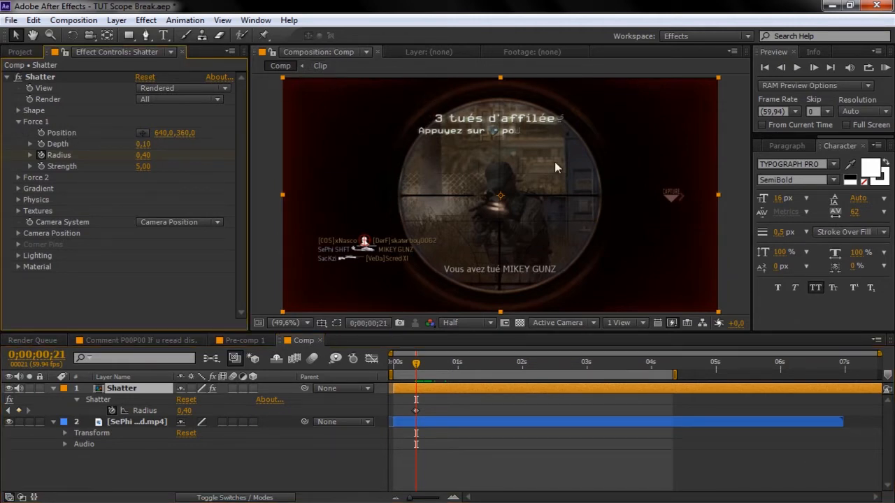
{"action": "left_click", "coordinate": [146, 132]}
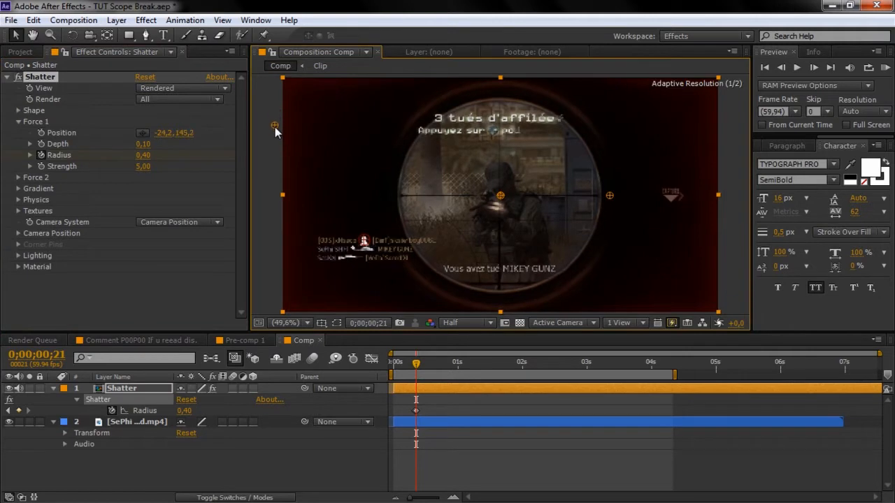
{"action": "left_click", "coordinate": [274, 126]}
{"action": "left_click_drag", "start_coordinate": [272, 123], "coordinate": [271, 124]}
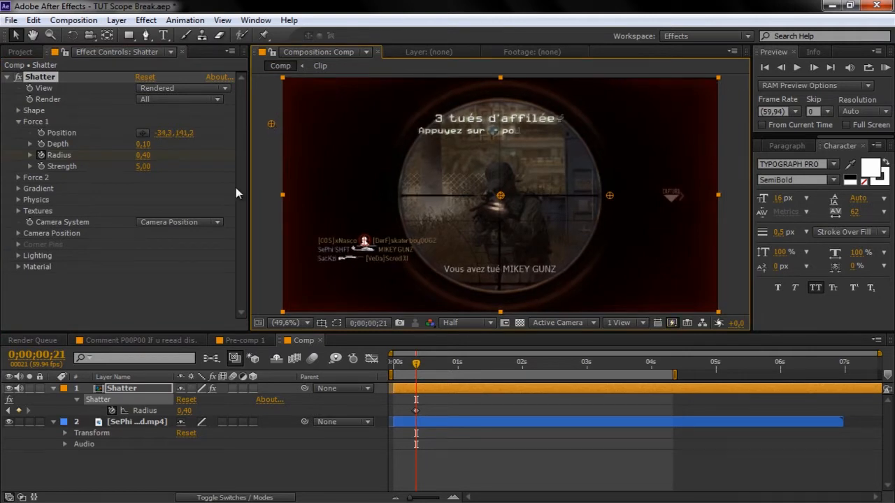
{"action": "left_click", "coordinate": [19, 110]}
{"action": "left_click", "coordinate": [160, 125]}
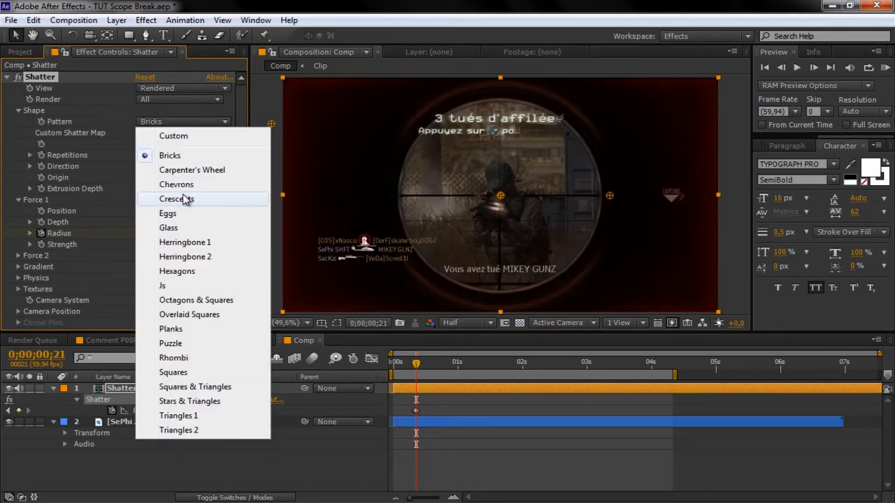
- Switch the shatter Pattern to Herringbone 1 and preview it a few frames later
{"action": "left_click", "coordinate": [200, 243]}
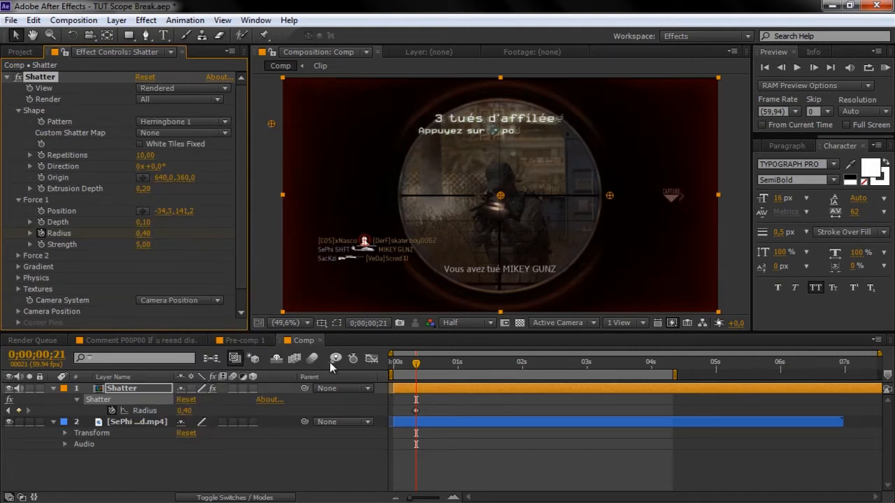
{"action": "left_click_drag", "start_coordinate": [416, 363], "coordinate": [454, 366]}
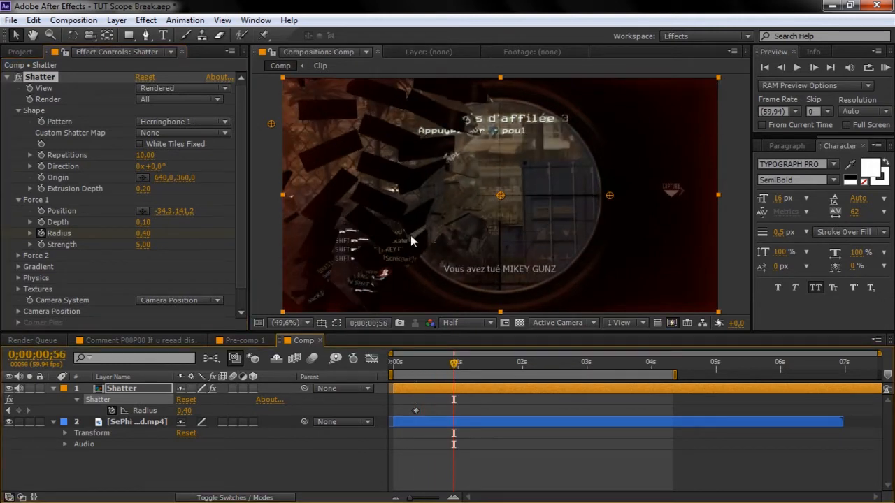
{"action": "left_click_drag", "start_coordinate": [454, 365], "coordinate": [416, 369]}
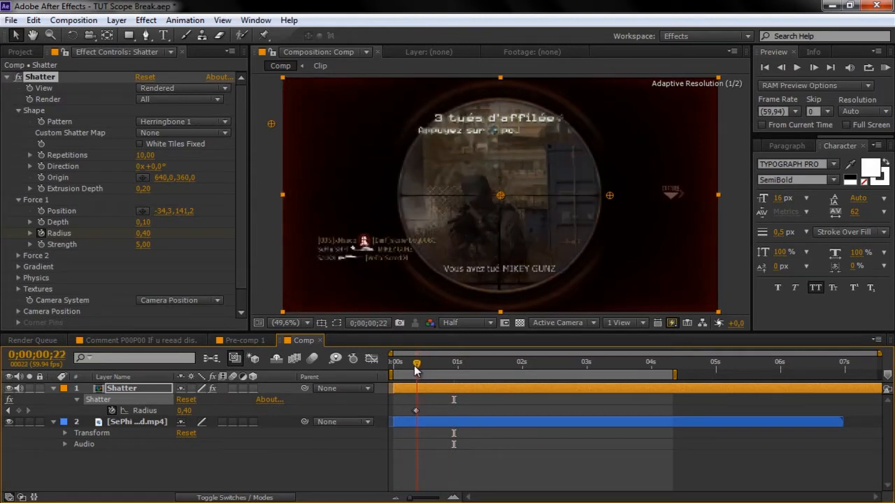
- Raise the frame-21 Force 1 Radius keyframe to 1,36 and preview the wider burst
{"action": "key", "text": "Page_Up"}
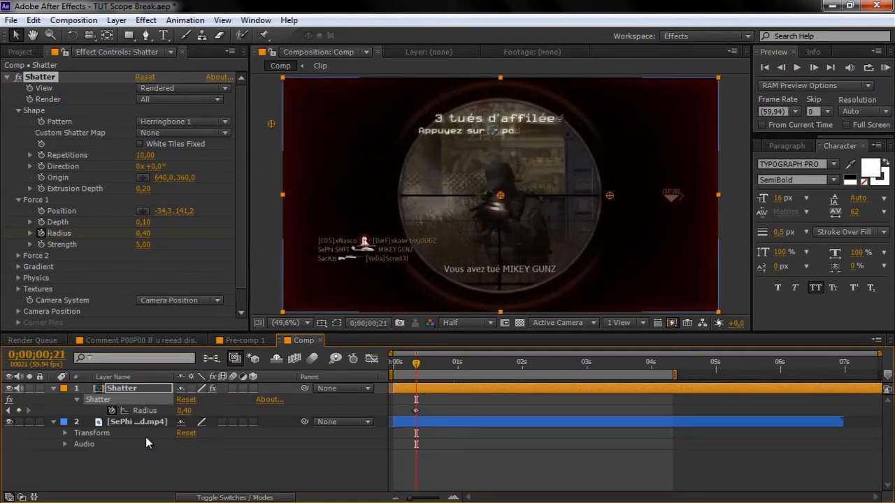
{"action": "left_click_drag", "start_coordinate": [184, 412], "coordinate": [252, 409]}
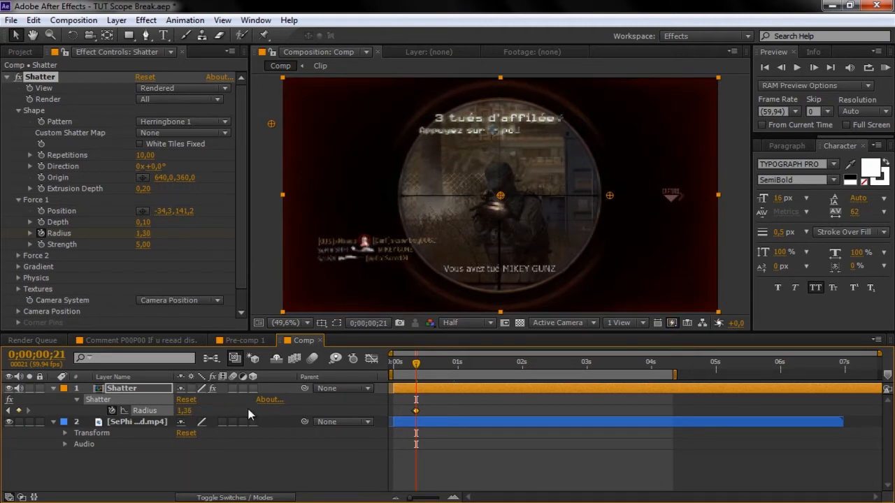
{"action": "key", "text": "u"}
{"action": "key", "text": "u"}
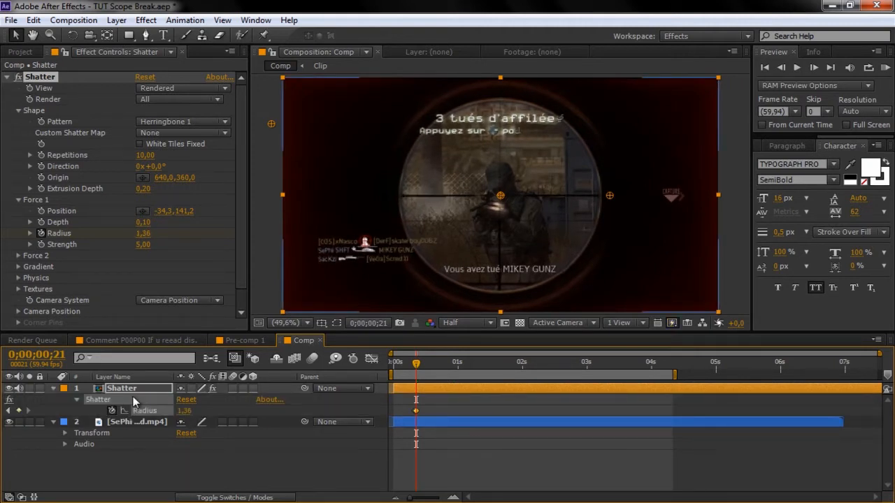
{"action": "left_click_drag", "start_coordinate": [431, 361], "coordinate": [495, 366]}
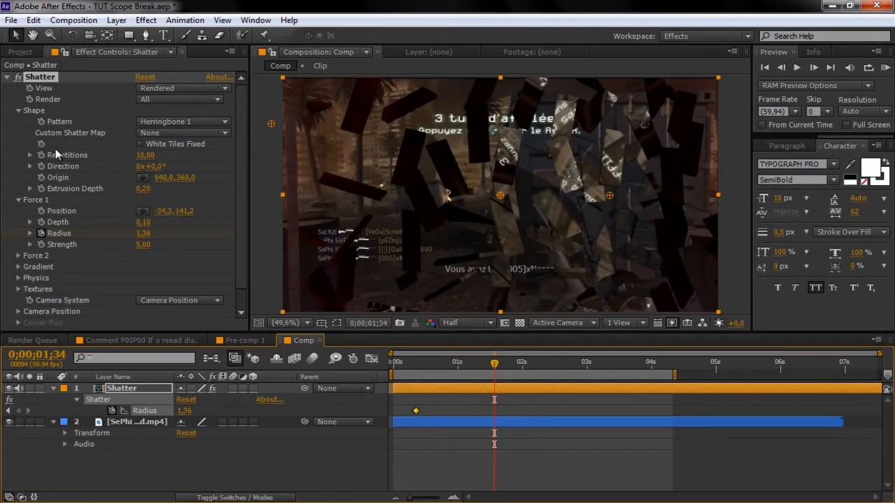
- Set Repetitions to 12,70 and Extrusion Depth to 0,55, then preview the thicker, more numerous shards
{"action": "left_click_drag", "start_coordinate": [145, 155], "coordinate": [209, 194]}
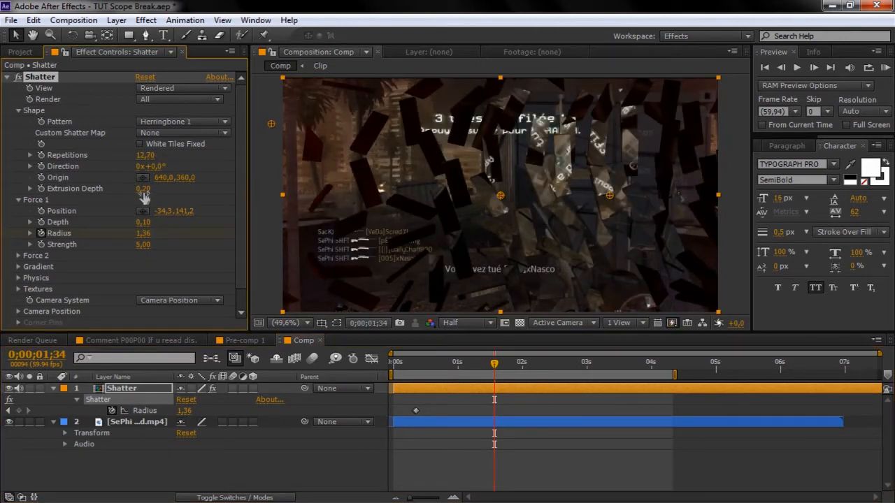
{"action": "left_click_drag", "start_coordinate": [143, 189], "coordinate": [167, 189]}
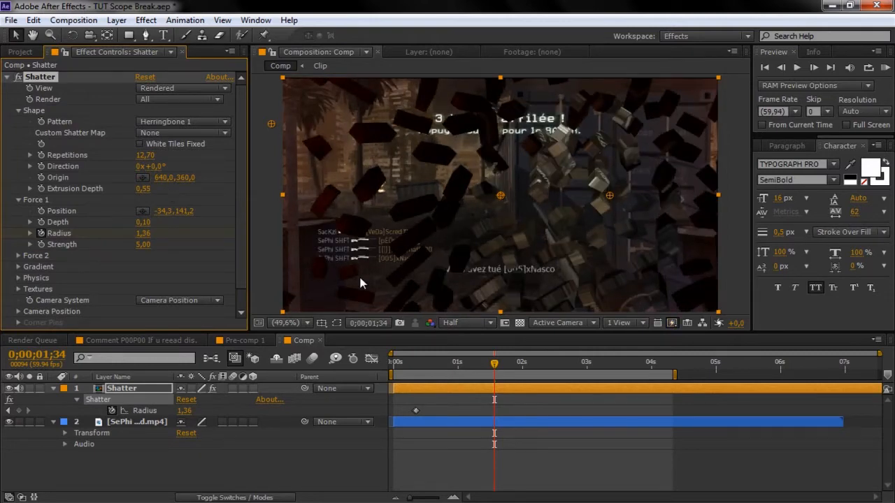
{"action": "left_click_drag", "start_coordinate": [407, 363], "coordinate": [536, 371]}
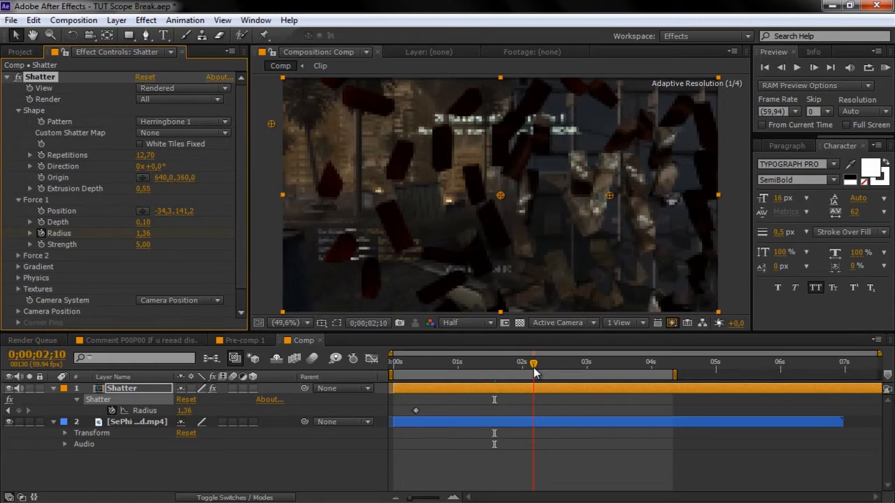
{"action": "left_click_drag", "start_coordinate": [535, 371], "coordinate": [546, 374]}
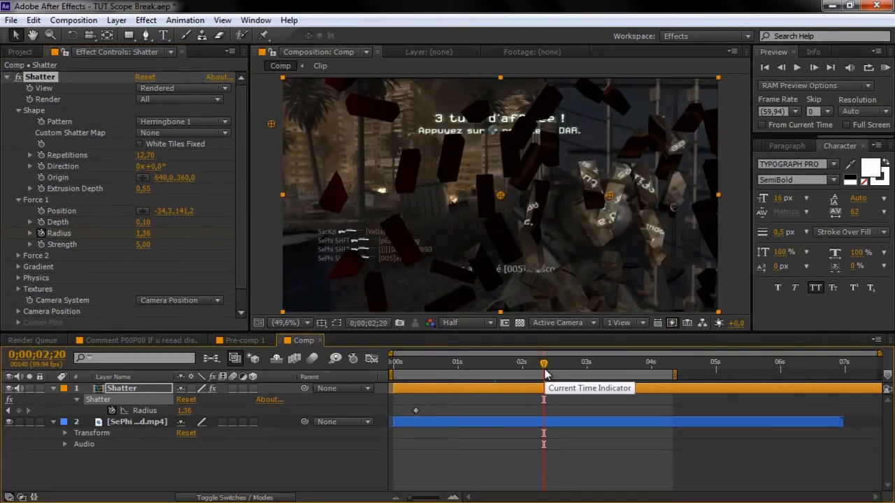
{"action": "left_click", "coordinate": [124, 391]}
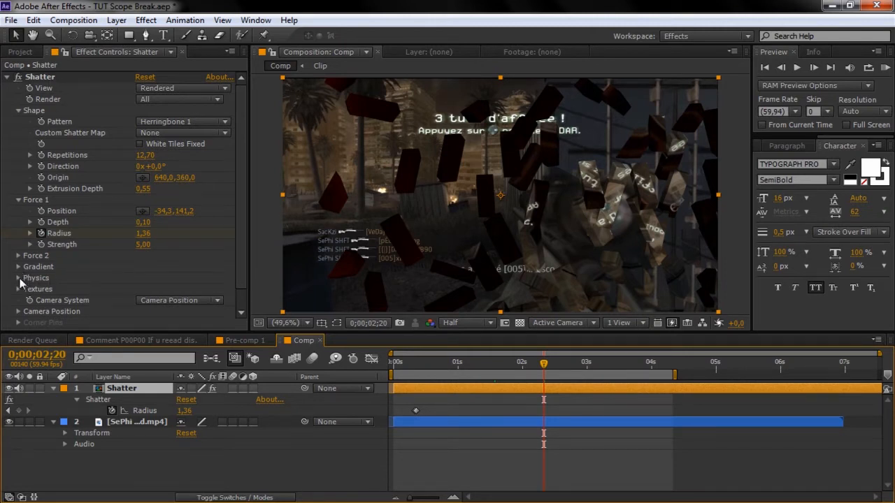
{"action": "left_click", "coordinate": [421, 364]}
{"action": "left_click_drag", "start_coordinate": [420, 365], "coordinate": [416, 367]}
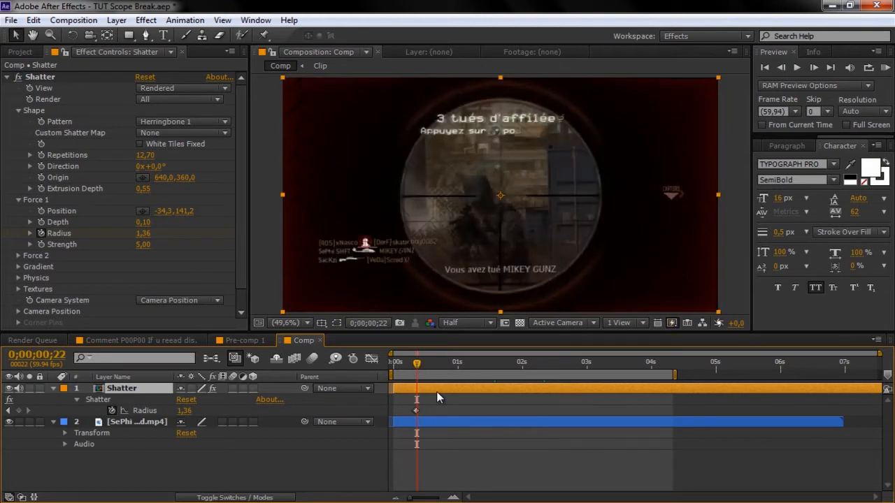
- Set the Physics Gravity Direction to 270°
{"action": "left_click", "coordinate": [18, 278]}
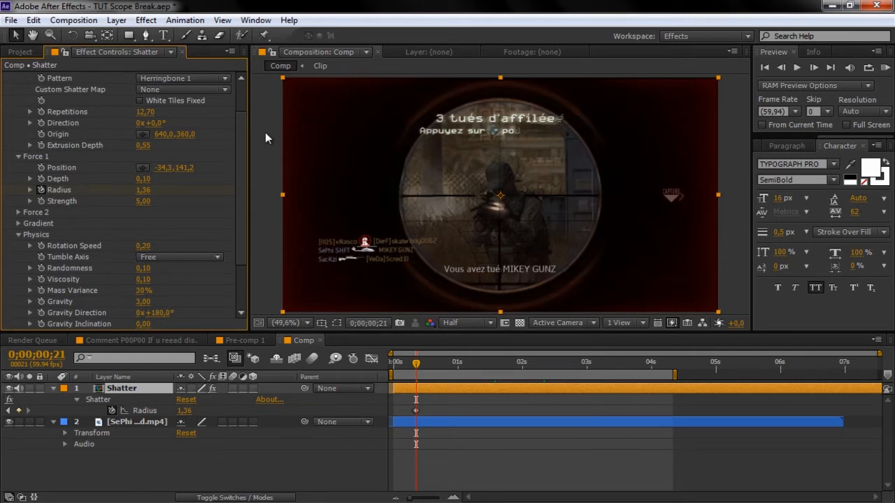
{"action": "left_click", "coordinate": [161, 314]}
{"action": "type", "text": "270"}
{"action": "key", "text": "Return"}
- Try Gravity at 19, then set it to 0 and scrub to check the floating shards
{"action": "left_click", "coordinate": [40, 301]}
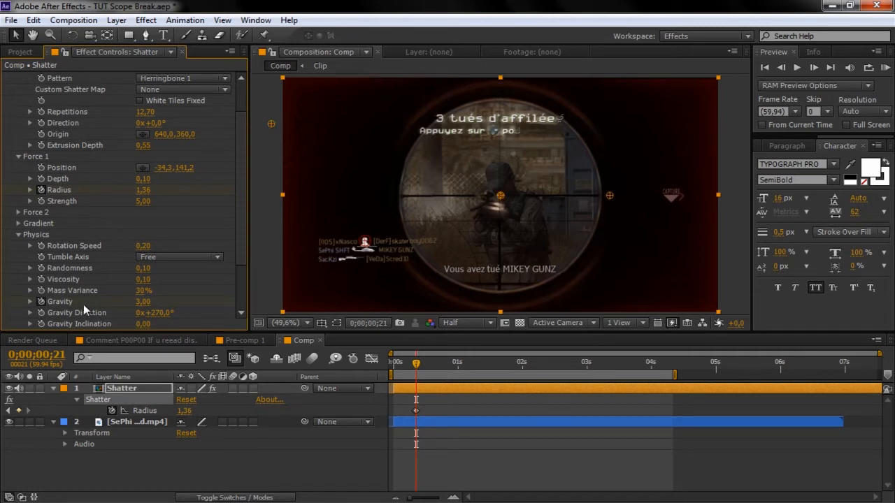
{"action": "left_click", "coordinate": [142, 303]}
{"action": "type", "text": "19"}
{"action": "key", "text": "Return"}
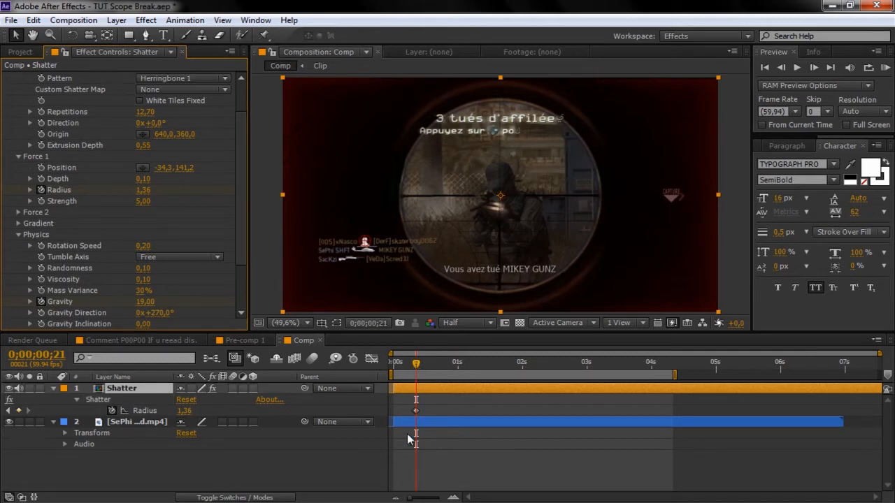
{"action": "key", "text": "space"}
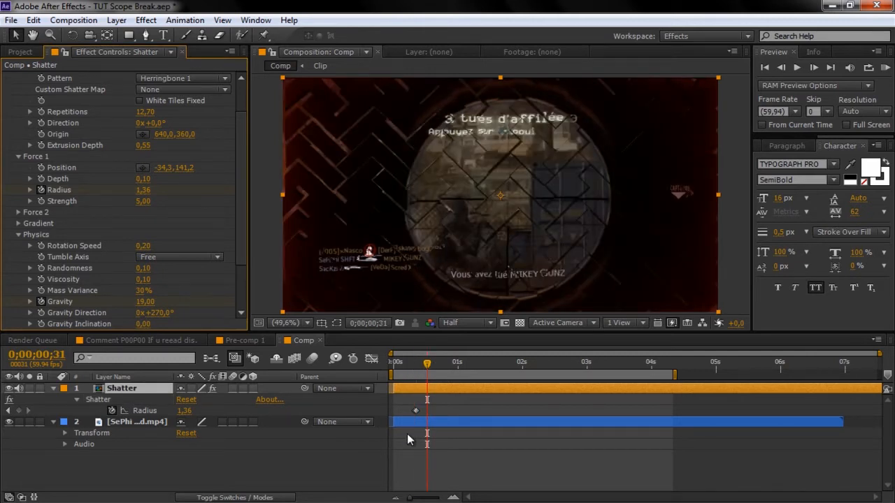
{"action": "left_click", "coordinate": [145, 302]}
{"action": "type", "text": "0"}
{"action": "key", "text": "Return"}
{"action": "left_click_drag", "start_coordinate": [425, 364], "coordinate": [559, 382]}
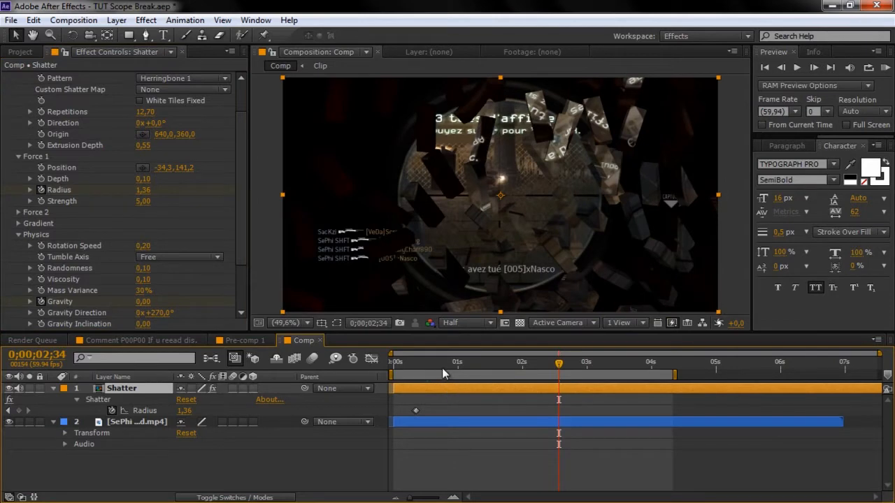
{"action": "left_click_drag", "start_coordinate": [428, 366], "coordinate": [458, 369]}
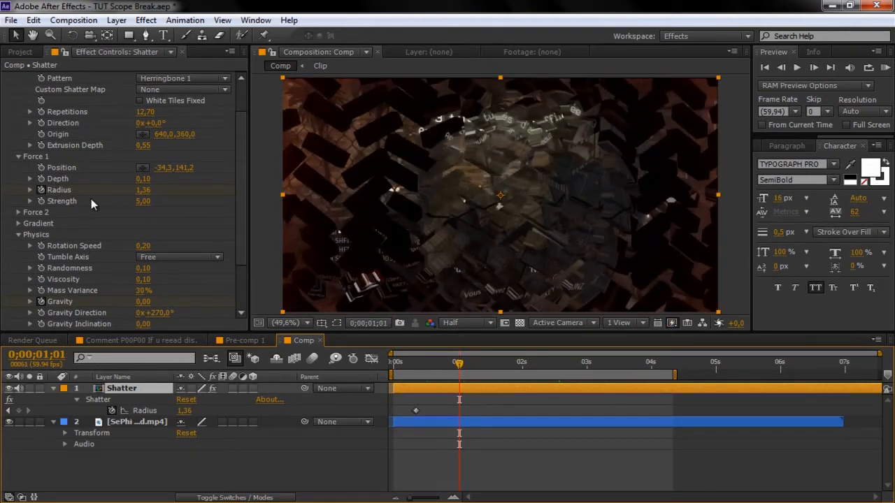
- Raise Force 1 Strength to 26 and scrub through the stronger explosion
{"action": "left_click", "coordinate": [143, 204]}
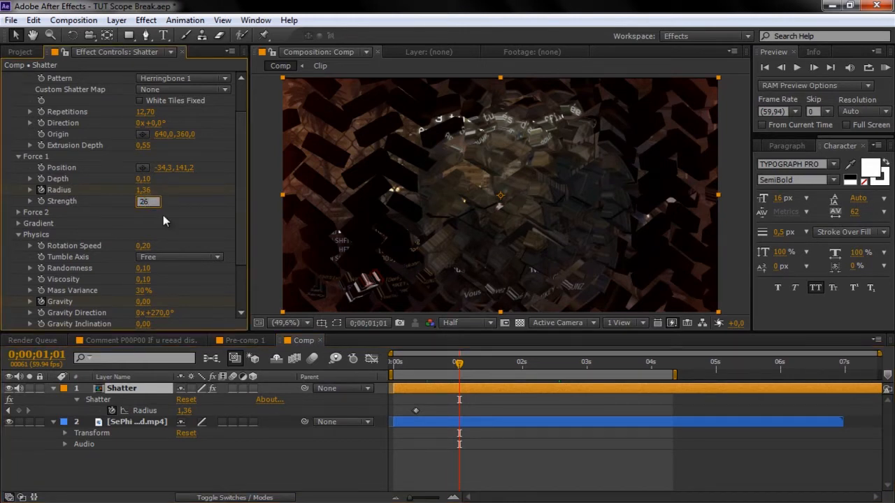
{"action": "type", "text": "26"}
{"action": "key", "text": "Return"}
{"action": "left_click", "coordinate": [407, 363]}
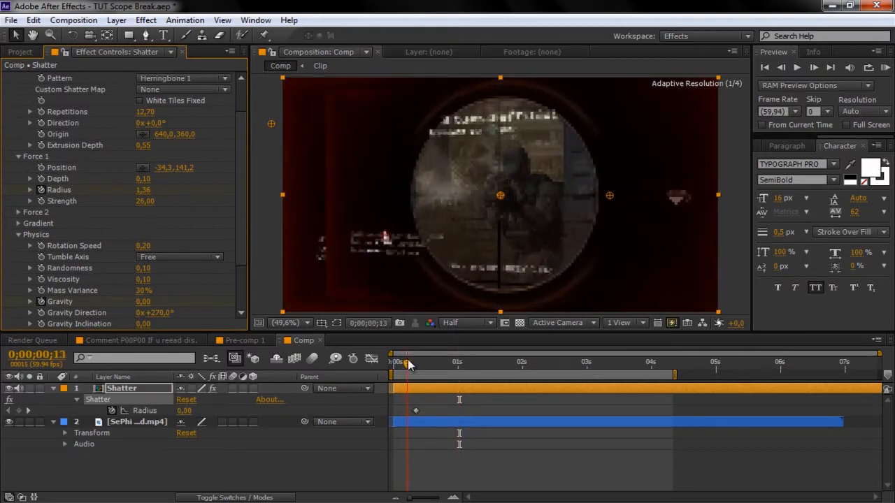
{"action": "left_click_drag", "start_coordinate": [408, 362], "coordinate": [455, 364]}
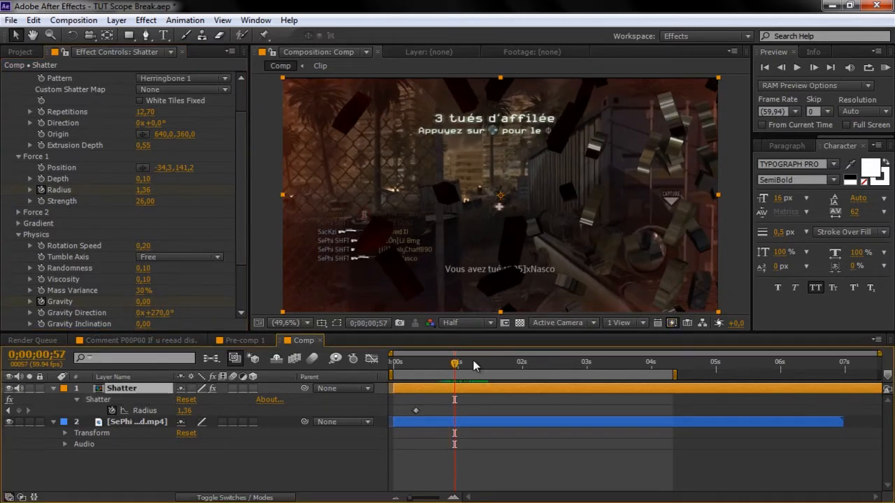
{"action": "left_click_drag", "start_coordinate": [454, 363], "coordinate": [454, 361]}
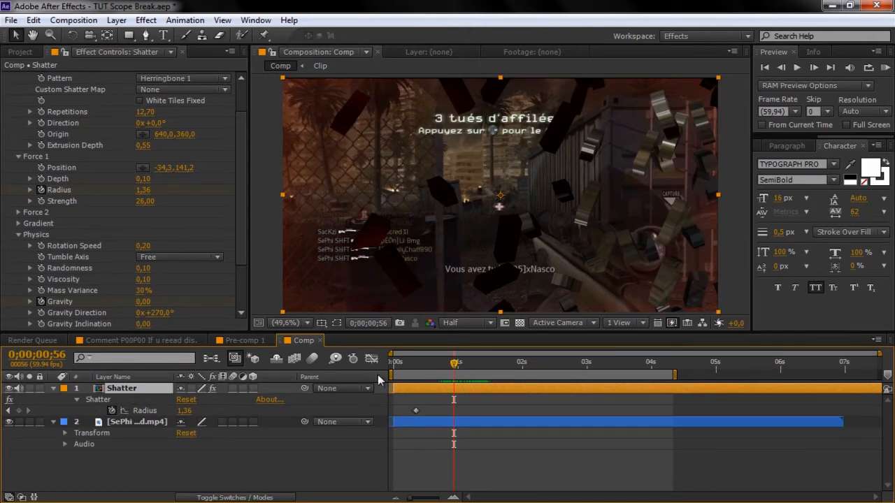
{"action": "left_click_drag", "start_coordinate": [455, 365], "coordinate": [485, 364]}
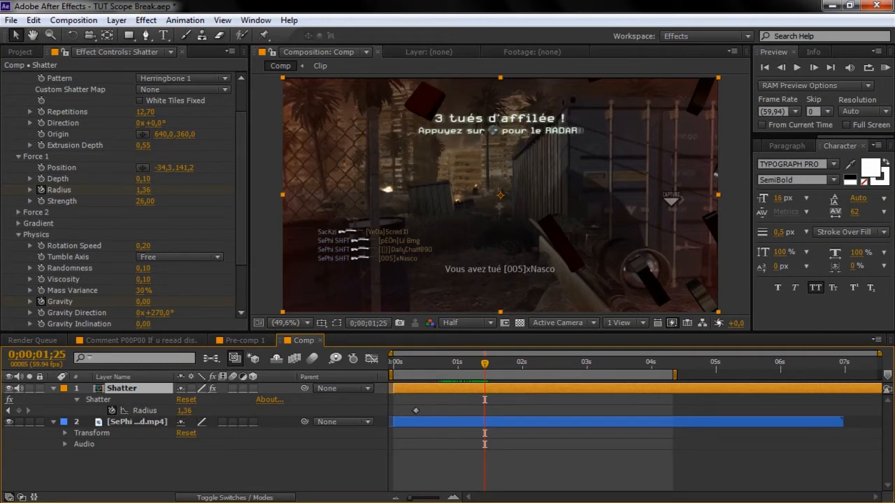
{"action": "left_click", "coordinate": [33, 21]}
- Split the Shatter layer at 0;00;01;25 and time-stretch the new Shatter 2 to 300%
{"action": "left_click", "coordinate": [62, 177]}
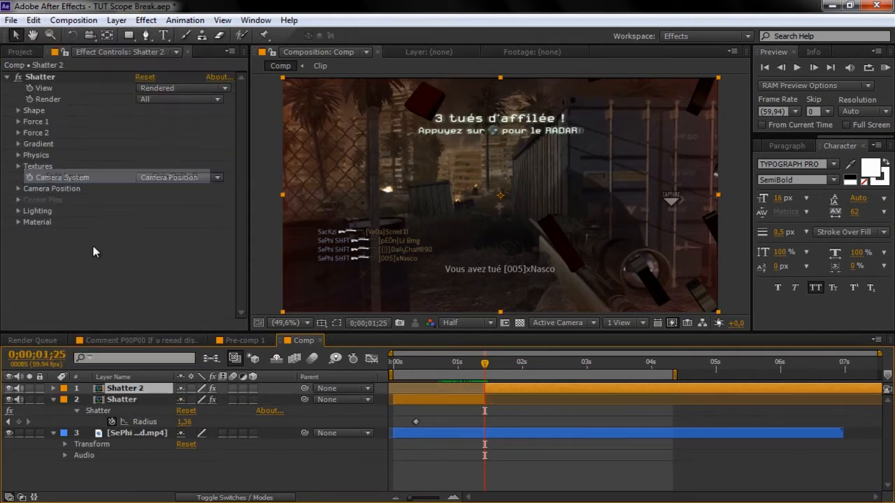
{"action": "right_click", "coordinate": [142, 391]}
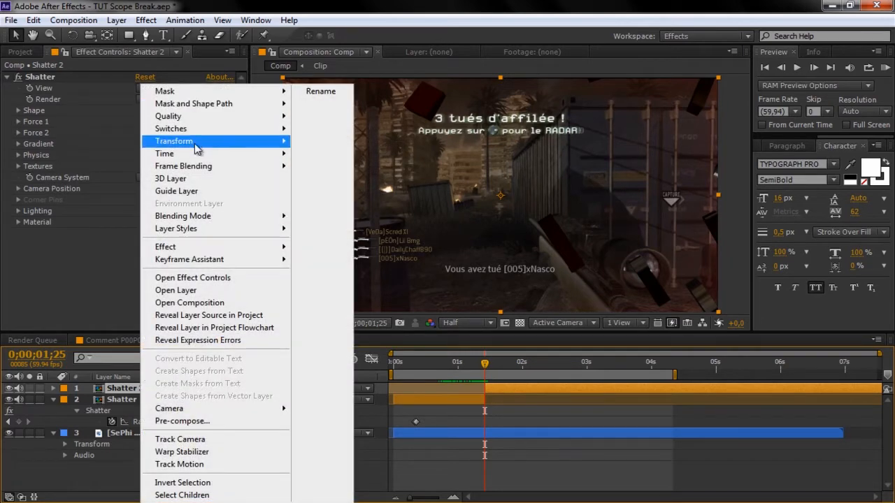
{"action": "mouse_move", "coordinate": [200, 154]}
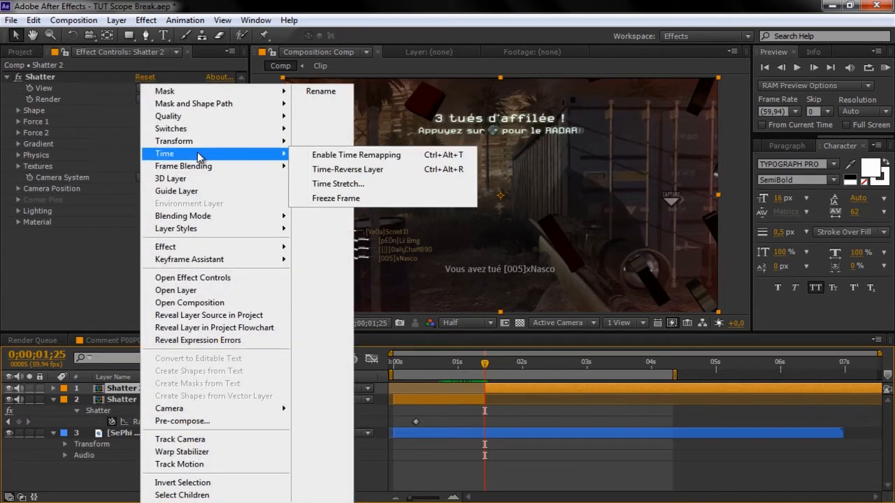
{"action": "left_click", "coordinate": [338, 184]}
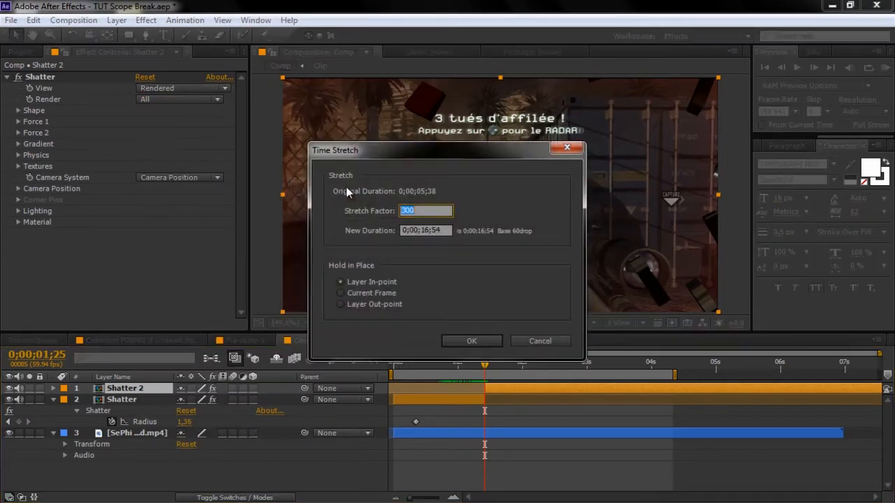
{"action": "left_click", "coordinate": [424, 210]}
{"action": "key", "text": "BackSpace"}
{"action": "key", "text": "BackSpace"}
{"action": "key", "text": "BackSpace"}
{"action": "type", "text": "300"}
{"action": "left_click", "coordinate": [472, 339]}
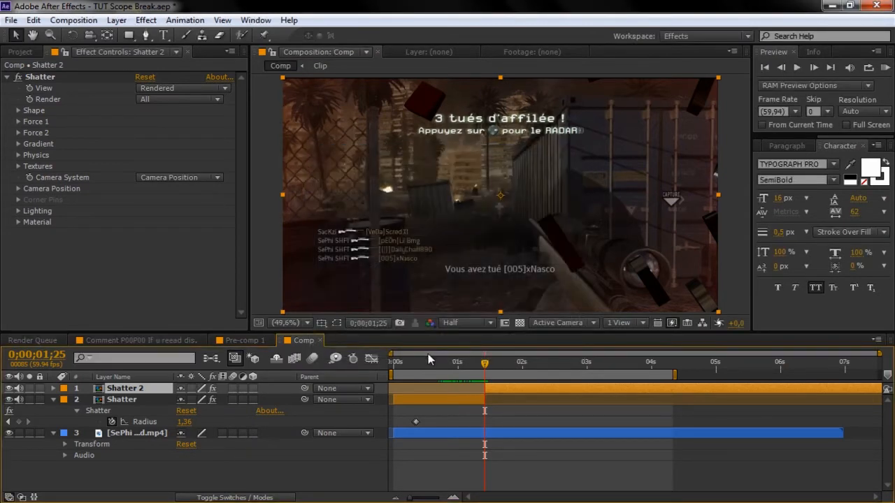
- Change Shatter 2's Time Stretch factor to 9000%
{"action": "right_click", "coordinate": [132, 390]}
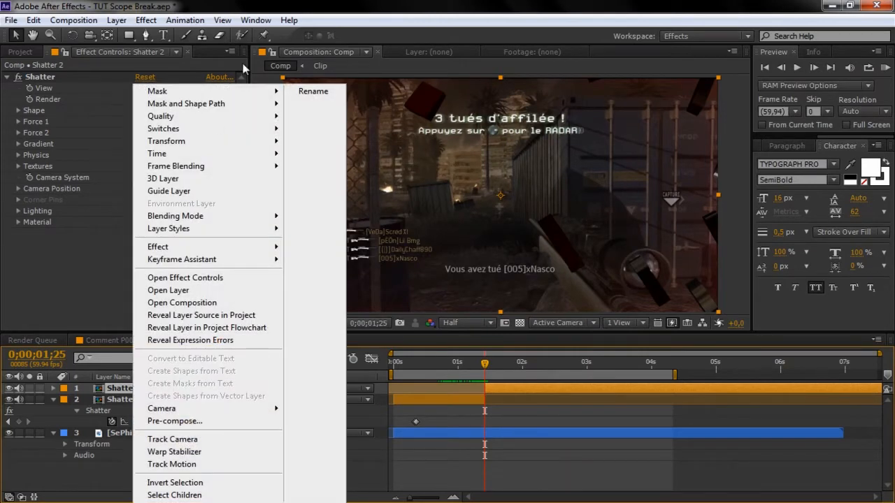
{"action": "mouse_move", "coordinate": [238, 154]}
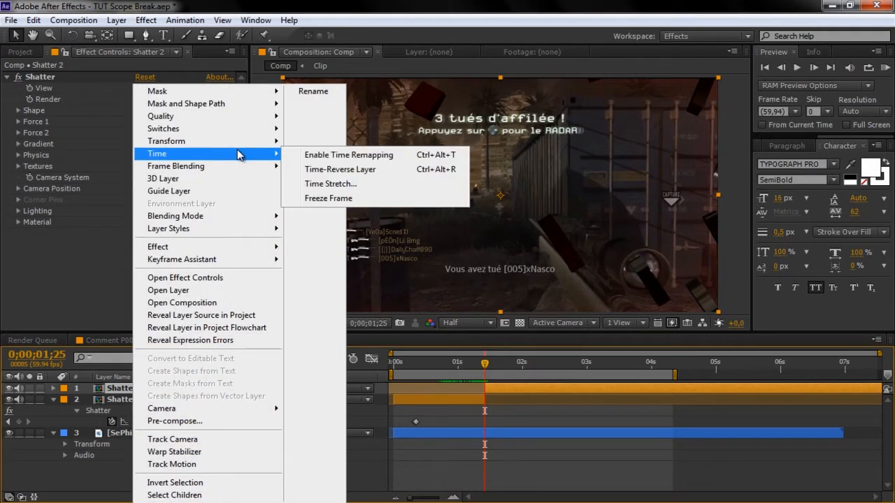
{"action": "left_click", "coordinate": [347, 185]}
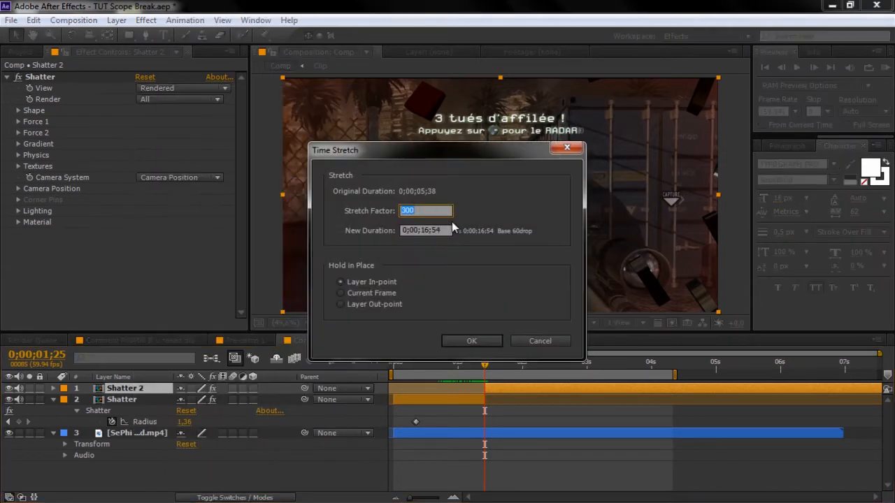
{"action": "left_click", "coordinate": [420, 210]}
{"action": "key", "text": "BackSpace"}
{"action": "key", "text": "BackSpace"}
{"action": "type", "text": "9000"}
{"action": "left_click", "coordinate": [471, 342]}
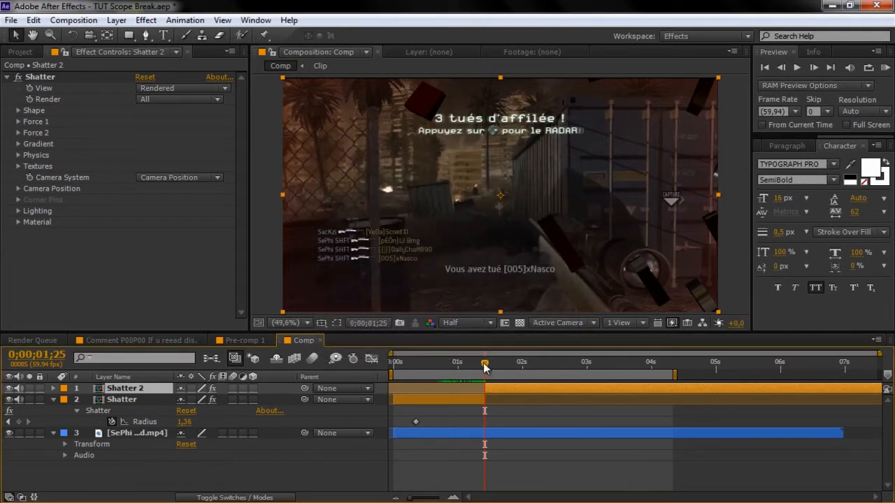
- Hide the Shatter layer and nudge the gameplay footage layer slightly earlier
{"action": "left_click_drag", "start_coordinate": [484, 365], "coordinate": [417, 369]}
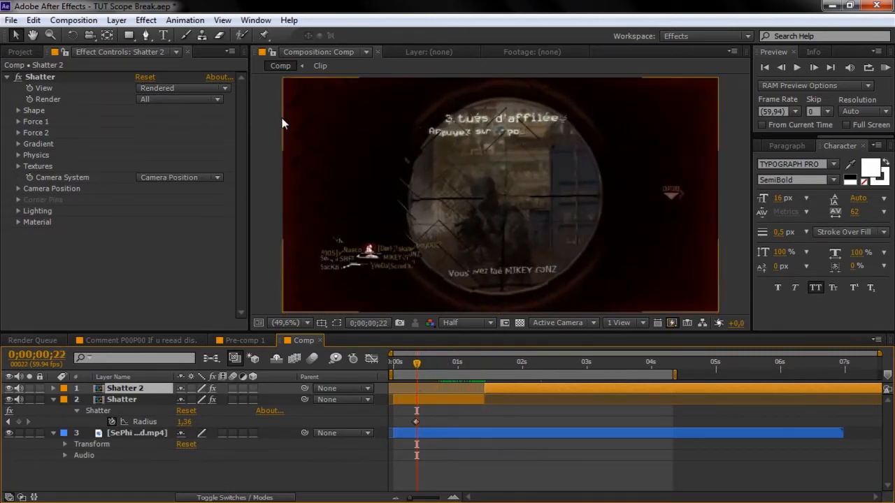
{"action": "left_click", "coordinate": [145, 434]}
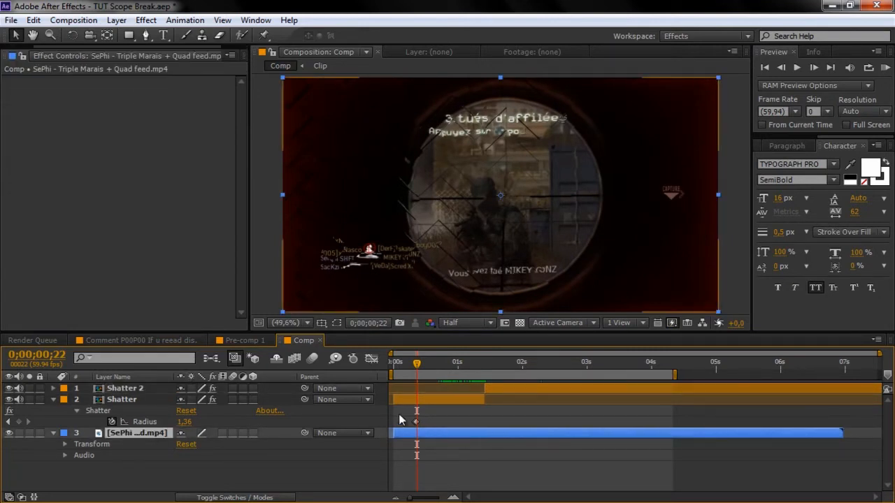
{"action": "left_click", "coordinate": [11, 400]}
{"action": "mouse_move", "coordinate": [448, 431]}
{"action": "left_mouse_down"}
{"action": "mouse_move", "coordinate": [418, 439]}
{"action": "mouse_move", "coordinate": [441, 436]}
{"action": "left_mouse_up"}
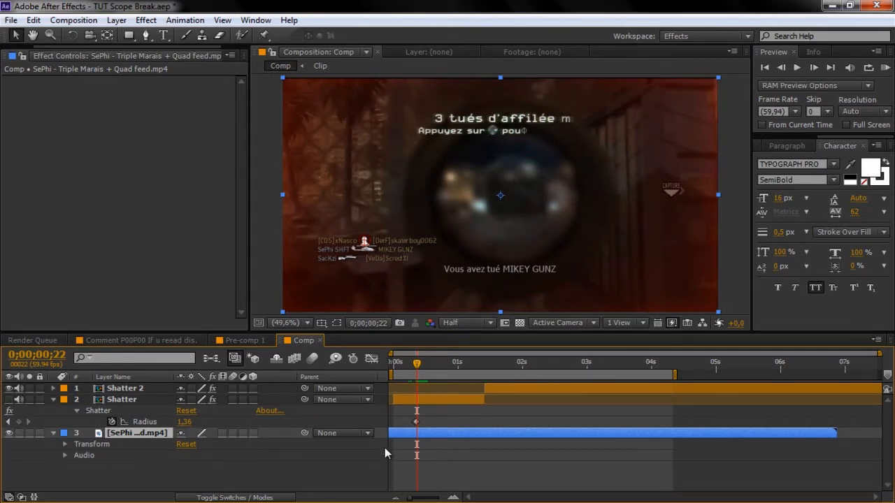
- Split the footage at the playhead, delete the opening piece, and re-enable the Shatter layer
{"action": "left_click", "coordinate": [33, 20]}
{"action": "left_click", "coordinate": [99, 180]}
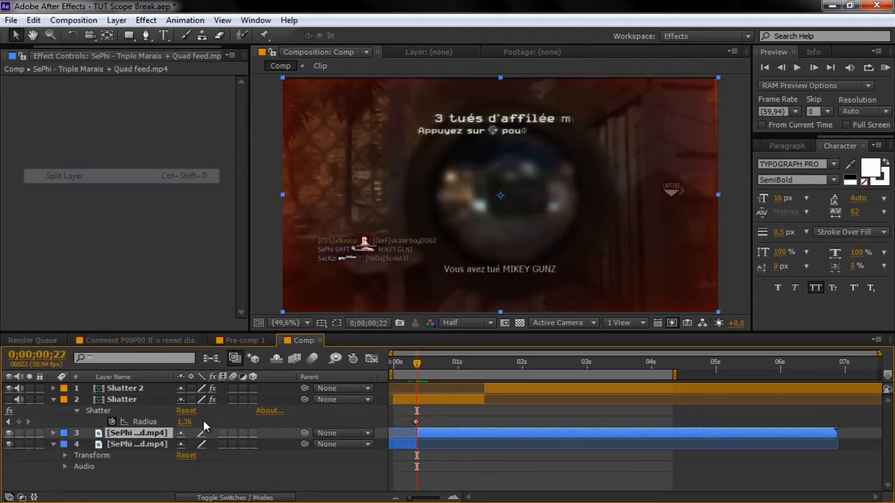
{"action": "left_click", "coordinate": [146, 444]}
{"action": "key", "text": "Delete"}
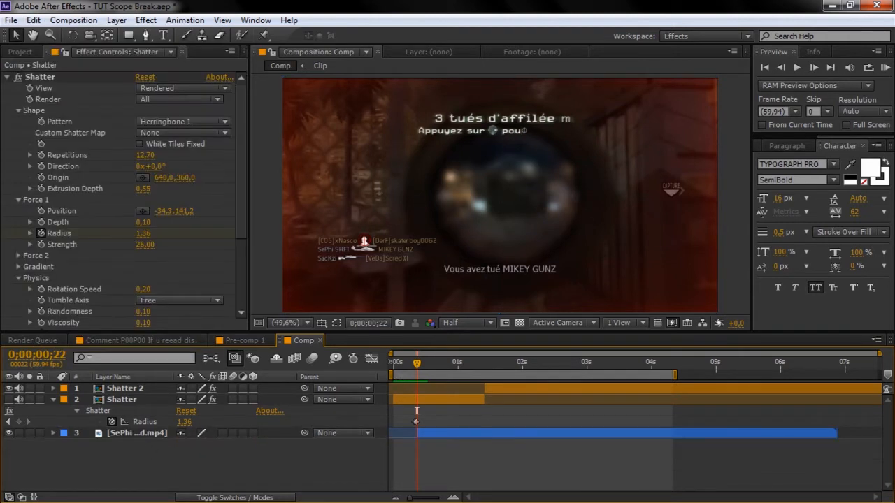
{"action": "left_click_drag", "start_coordinate": [417, 363], "coordinate": [395, 367]}
{"action": "left_click_drag", "start_coordinate": [412, 362], "coordinate": [435, 369]}
{"action": "left_click", "coordinate": [9, 399]}
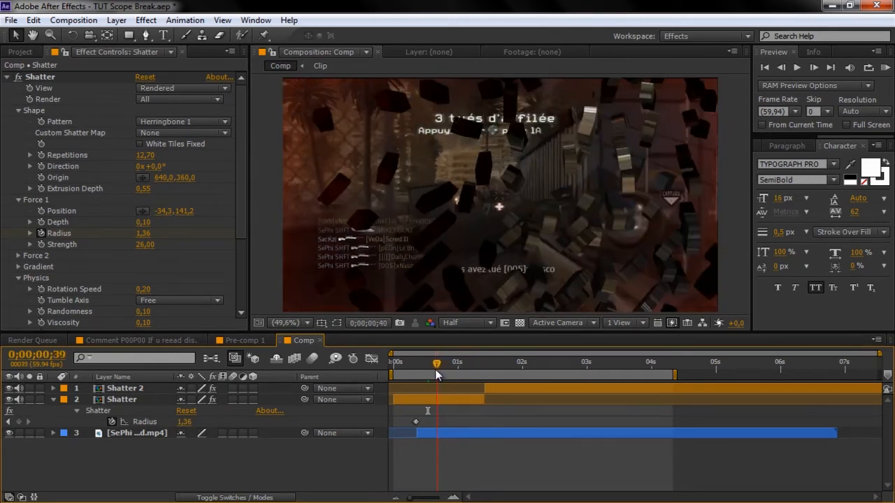
- Apply Twixtor Pro to the gameplay footage with Input Frame Rate 59,94
{"action": "left_click", "coordinate": [137, 433]}
{"action": "left_click", "coordinate": [110, 19]}
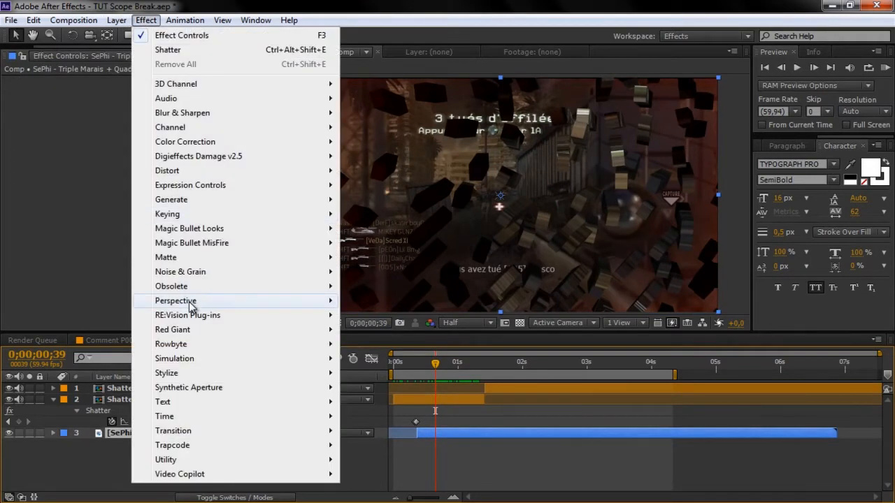
{"action": "mouse_move", "coordinate": [252, 316]}
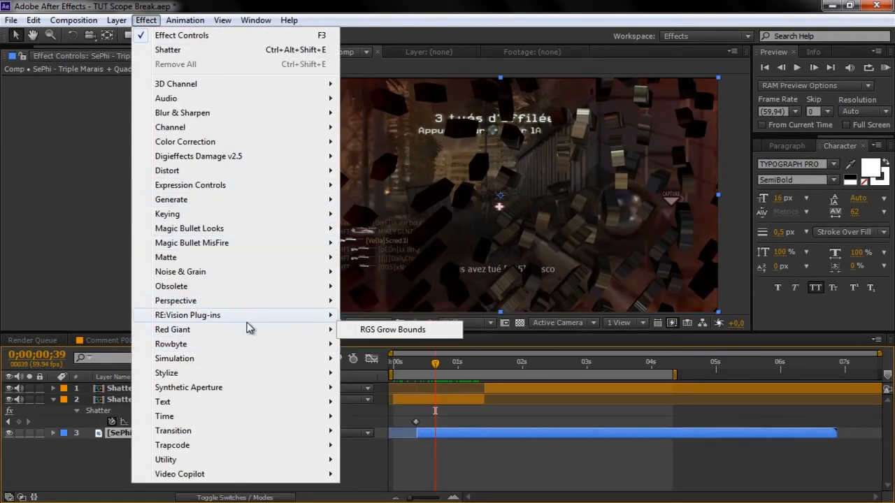
{"action": "left_click", "coordinate": [381, 388]}
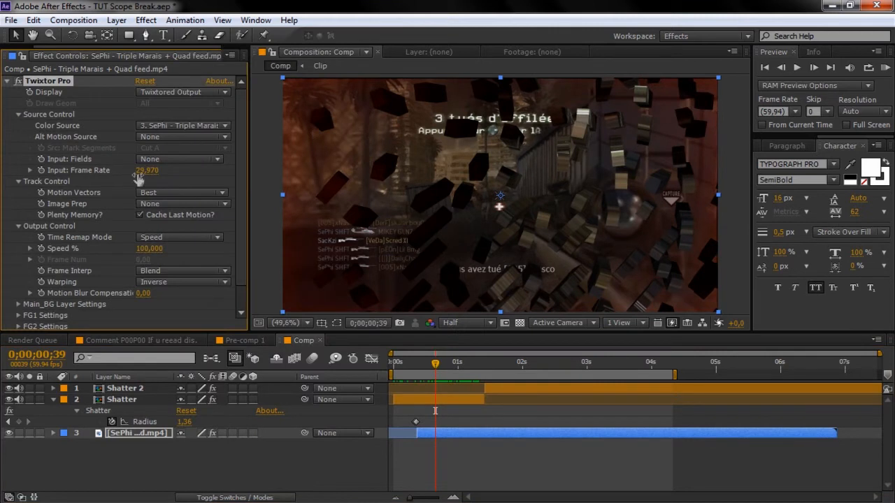
{"action": "left_click", "coordinate": [143, 170]}
{"action": "type", "text": "59,94"}
{"action": "key", "text": "Return"}
- Keyframe Twixtor's Speed % down to 10 and scrub through the slowed shatter
{"action": "left_click_drag", "start_coordinate": [429, 363], "coordinate": [438, 363]}
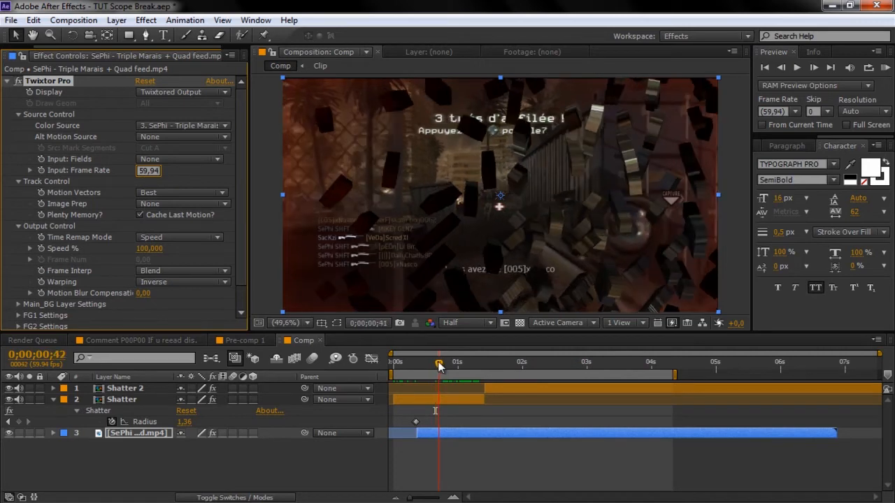
{"action": "left_click", "coordinate": [41, 249]}
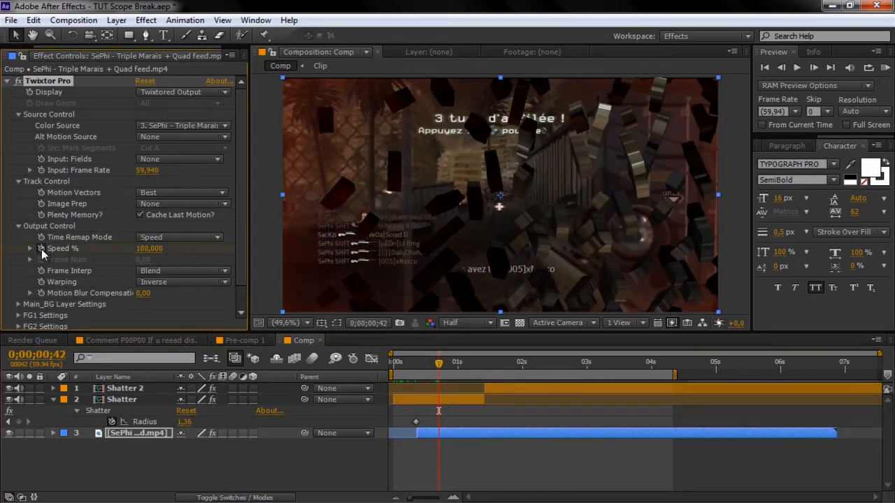
{"action": "key", "text": "Page_Down"}
{"action": "key", "text": "Page_Down"}
{"action": "key", "text": "Page_Down"}
{"action": "key", "text": "Page_Down"}
{"action": "left_click", "coordinate": [157, 249]}
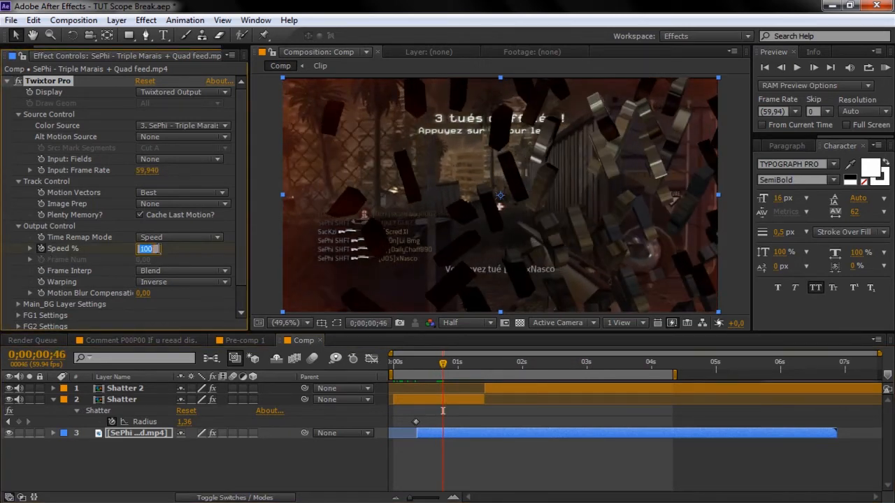
{"action": "key", "text": "Return"}
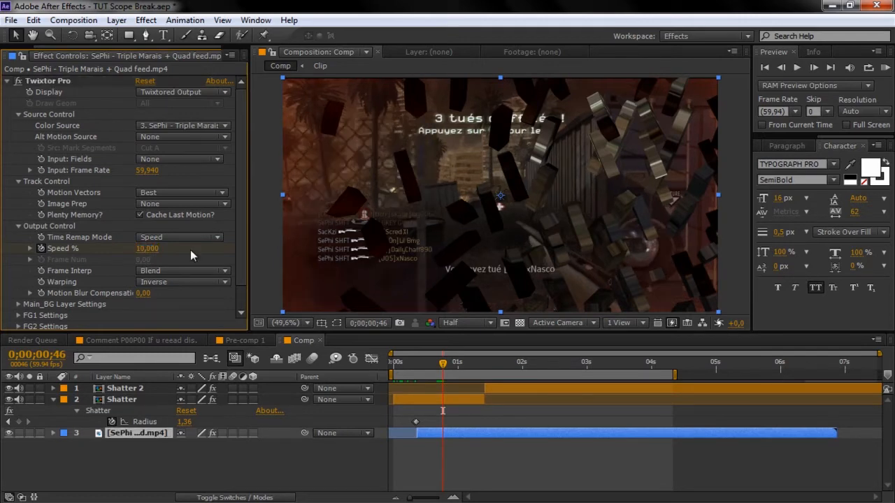
{"action": "left_click_drag", "start_coordinate": [442, 371], "coordinate": [508, 363]}
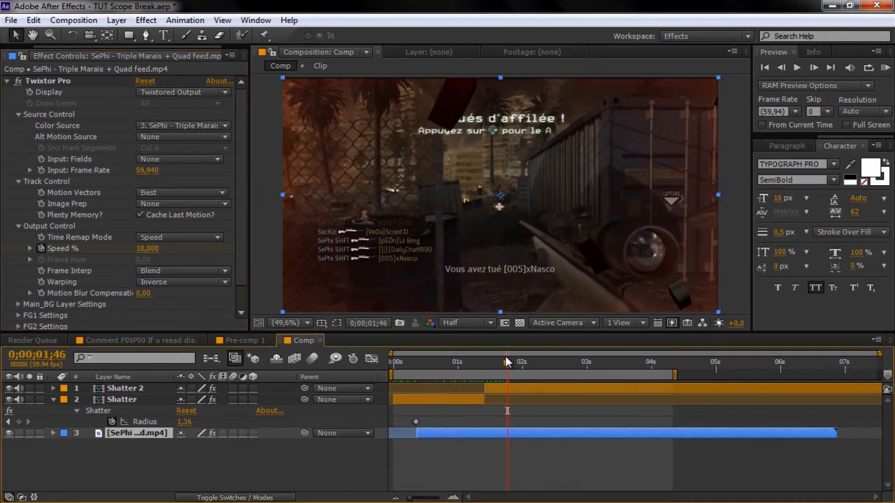
{"action": "left_click_drag", "start_coordinate": [426, 360], "coordinate": [498, 367]}
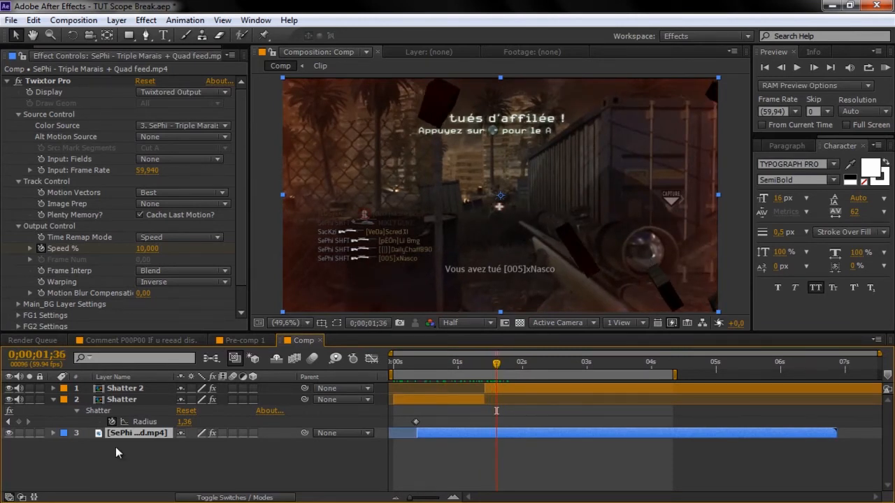
- Show source names, select both shatter Clip layers, and pre-compose them into Pre-comp 2
{"action": "left_click", "coordinate": [131, 378]}
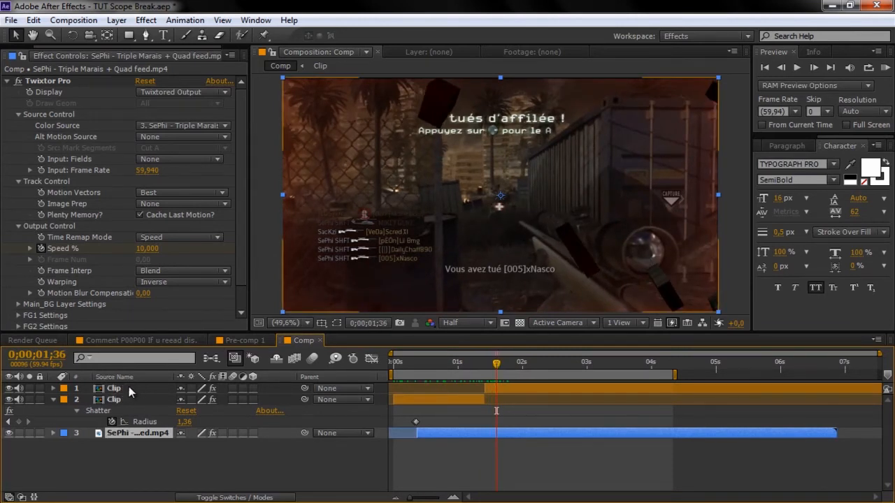
{"action": "left_click", "coordinate": [130, 390]}
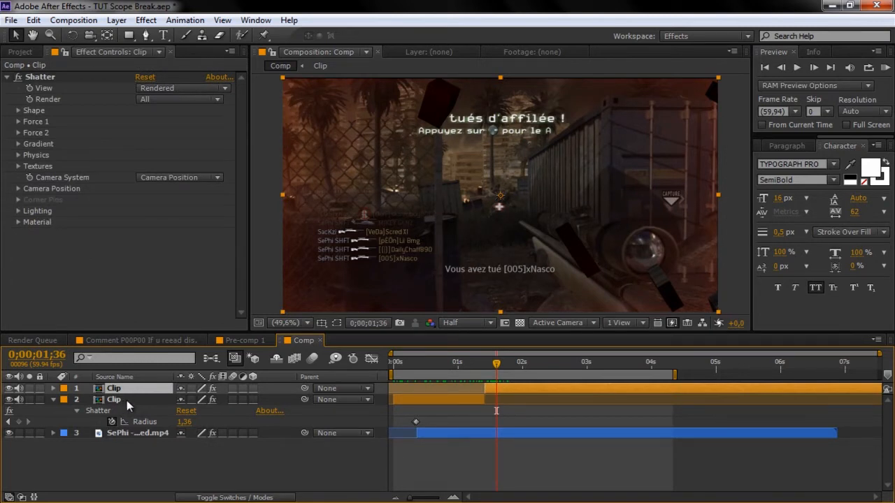
{"action": "left_click", "coordinate": [128, 401], "text": "shift"}
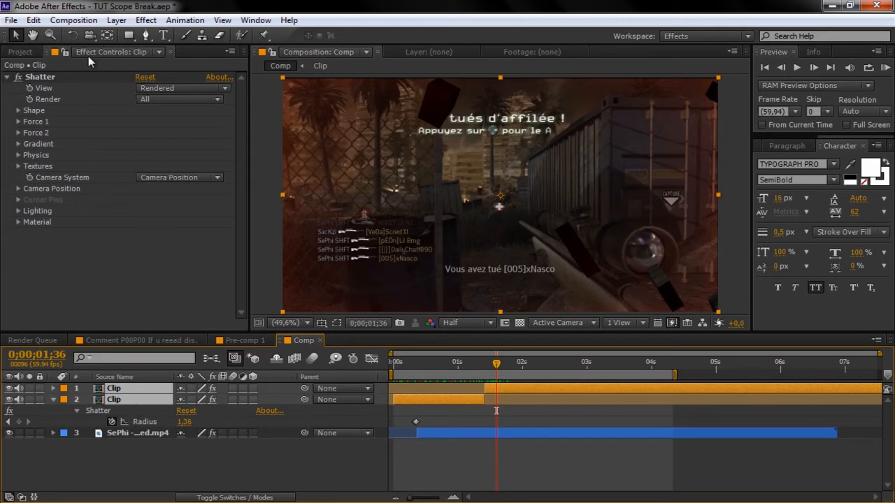
{"action": "left_click", "coordinate": [115, 20]}
{"action": "left_click", "coordinate": [196, 495]}
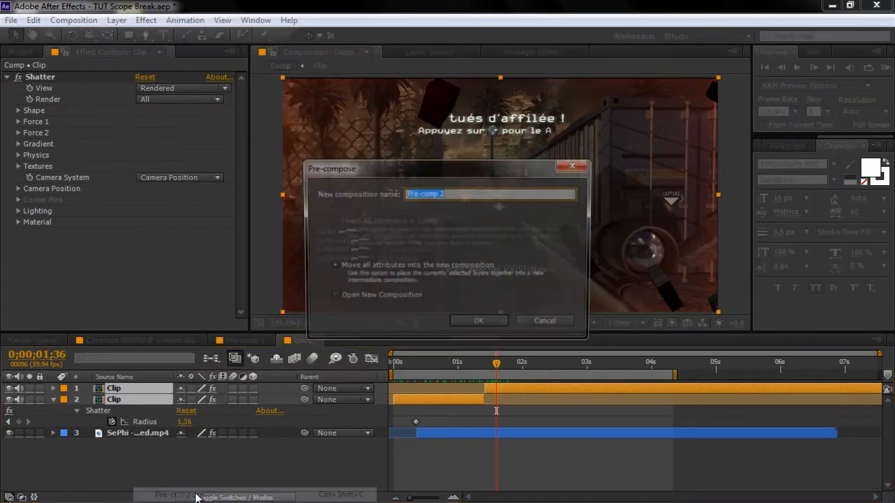
{"action": "left_click", "coordinate": [480, 324]}
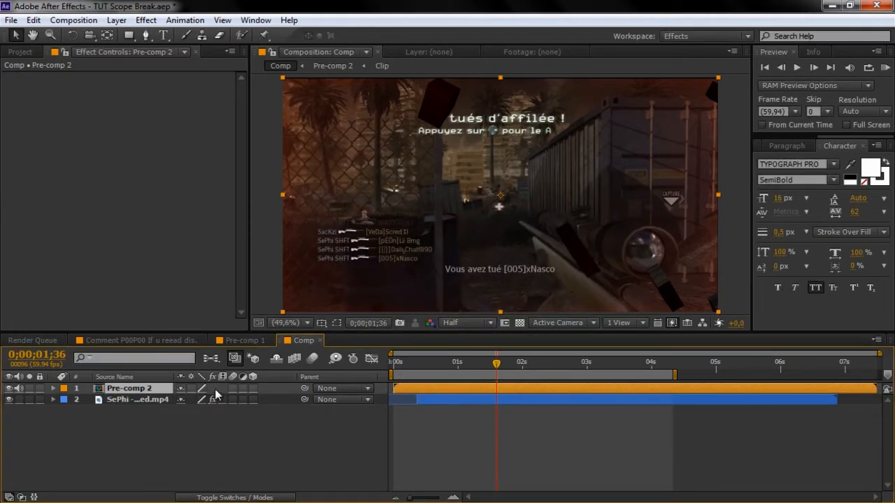
- Apply Fast Blur to Pre-comp 2
{"action": "left_click_drag", "start_coordinate": [434, 363], "coordinate": [458, 363]}
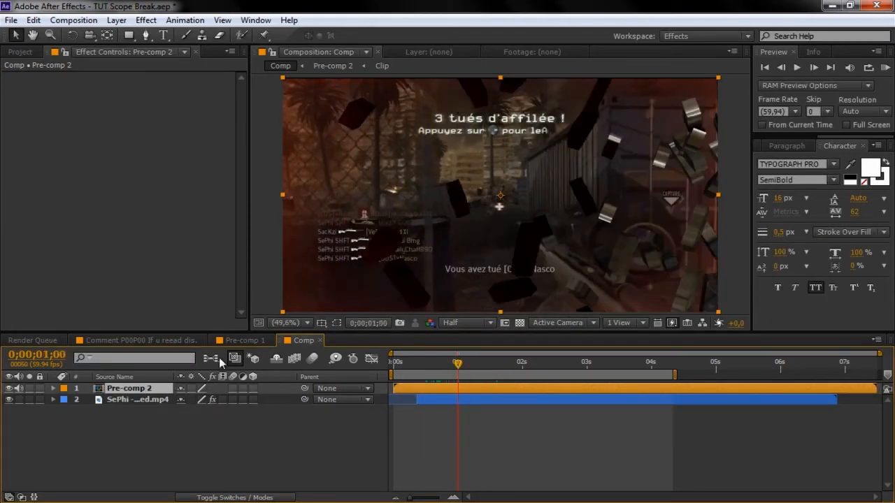
{"action": "left_click", "coordinate": [145, 20]}
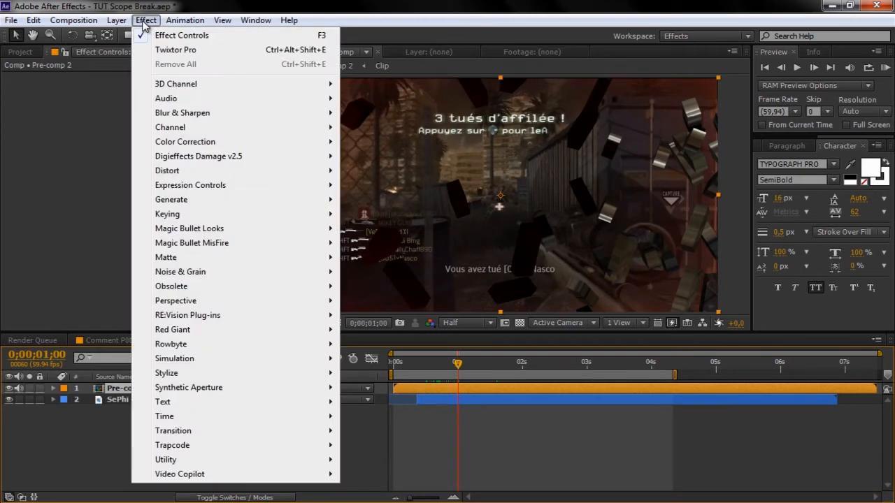
{"action": "mouse_move", "coordinate": [194, 114]}
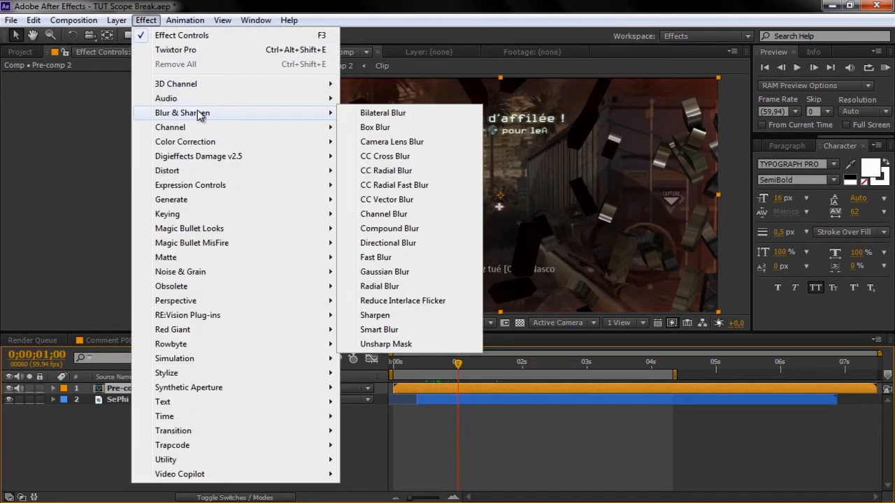
{"action": "left_click", "coordinate": [393, 259]}
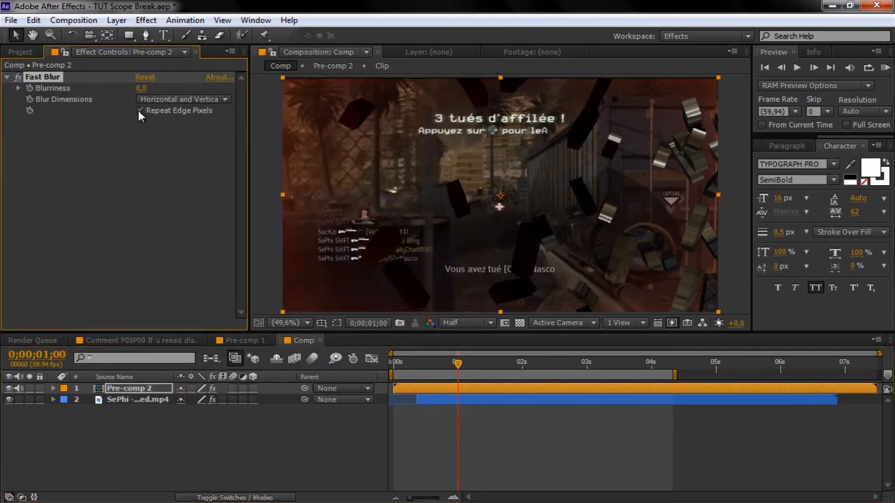
- Keyframe Pre-comp 2's Blurriness, rising to 10 a few frames later, and preview it
{"action": "mouse_move", "coordinate": [427, 363]}
{"action": "left_mouse_down"}
{"action": "mouse_move", "coordinate": [437, 366]}
{"action": "mouse_move", "coordinate": [418, 369]}
{"action": "left_mouse_up"}
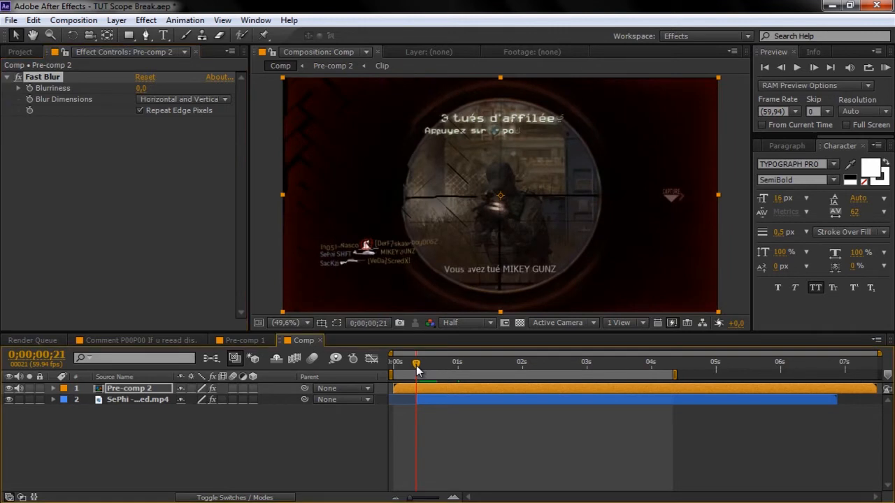
{"action": "left_click", "coordinate": [28, 89]}
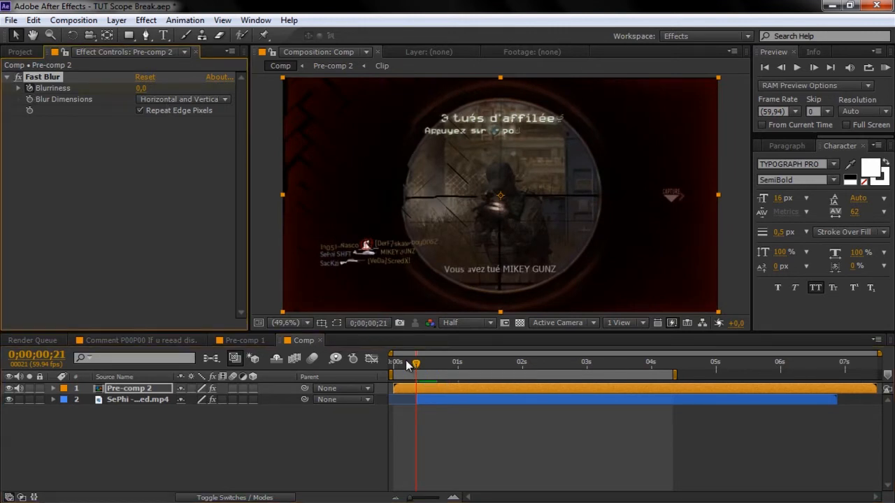
{"action": "key", "text": "Page_Down"}
{"action": "key", "text": "Page_Down"}
{"action": "key", "text": "Page_Down"}
{"action": "key", "text": "Page_Down"}
{"action": "key", "text": "Page_Down"}
{"action": "key", "text": "Page_Down"}
{"action": "key", "text": "Page_Down"}
{"action": "key", "text": "Page_Down"}
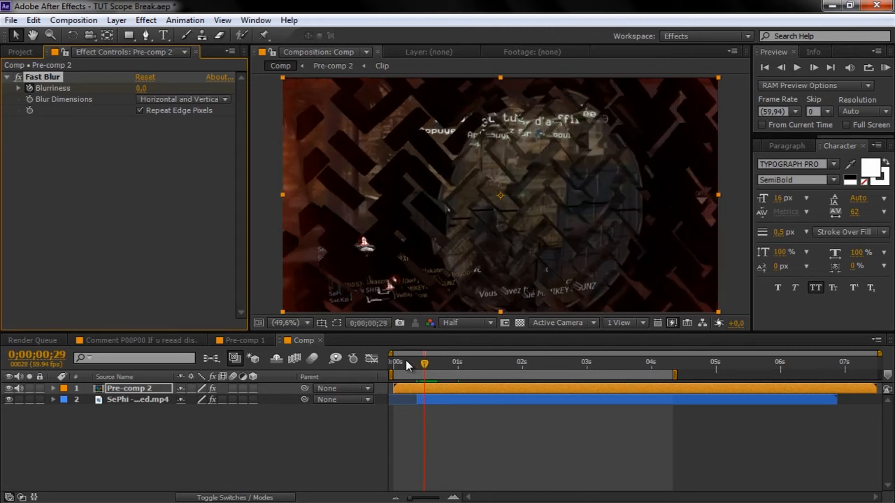
{"action": "left_click", "coordinate": [141, 89]}
{"action": "type", "text": "10"}
{"action": "left_click", "coordinate": [144, 161]}
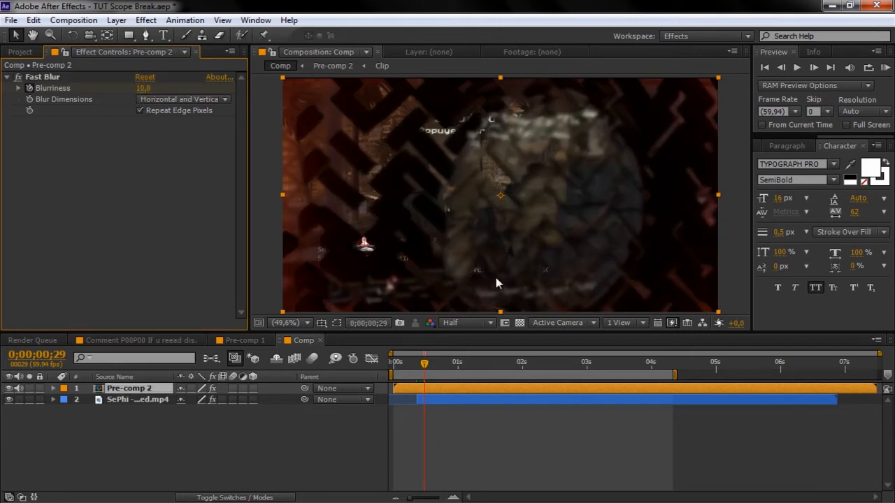
{"action": "key", "text": "space"}
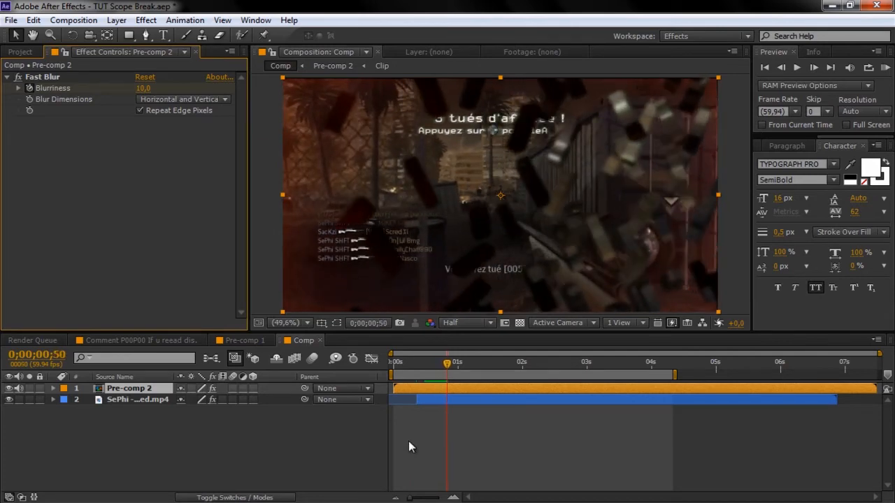
{"action": "left_click_drag", "start_coordinate": [451, 364], "coordinate": [468, 365]}
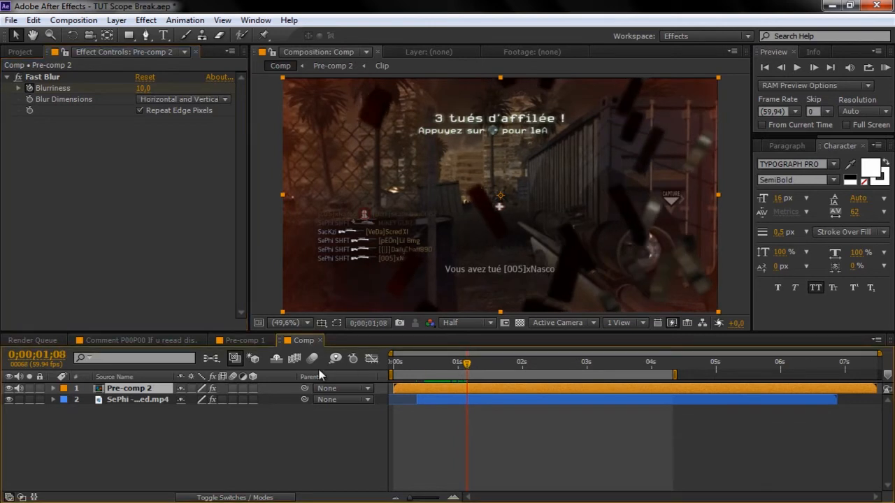
- Add a Blurriness keyframe of 0 at 1;13
{"action": "key", "text": "Page_Up"}
{"action": "key", "text": "Page_Up"}
{"action": "key", "text": "Page_Up"}
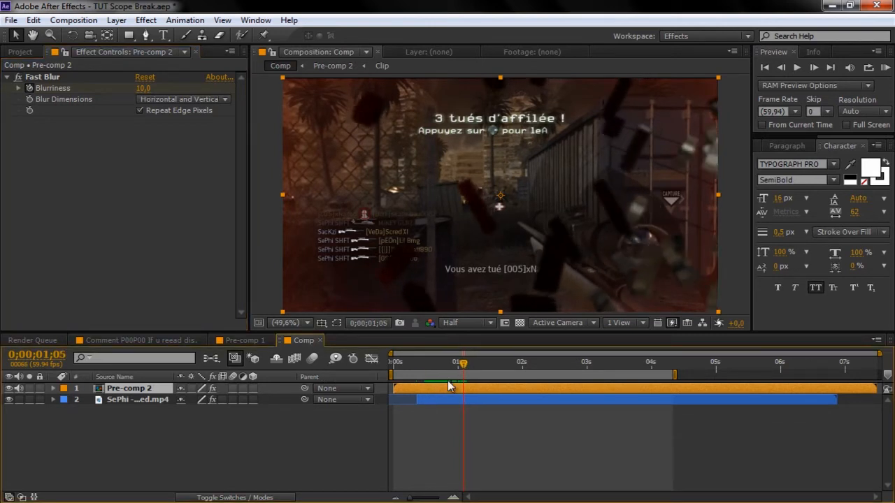
{"action": "key", "text": "u"}
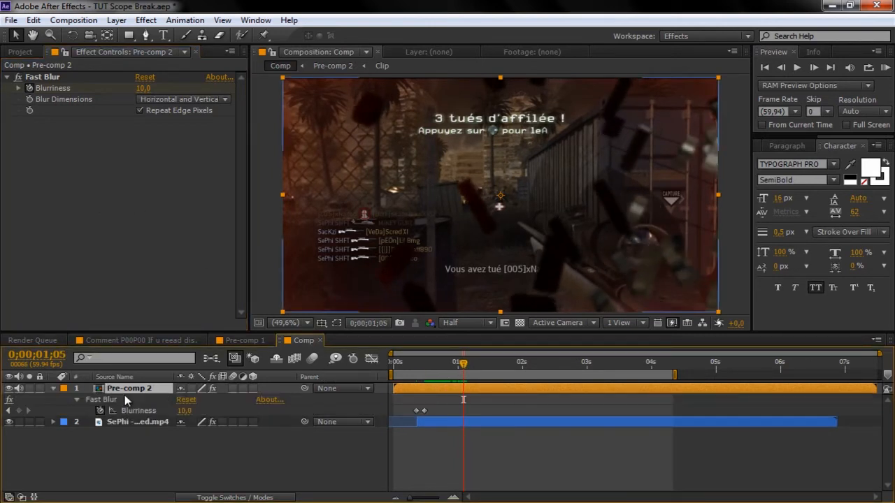
{"action": "left_click", "coordinate": [18, 411]}
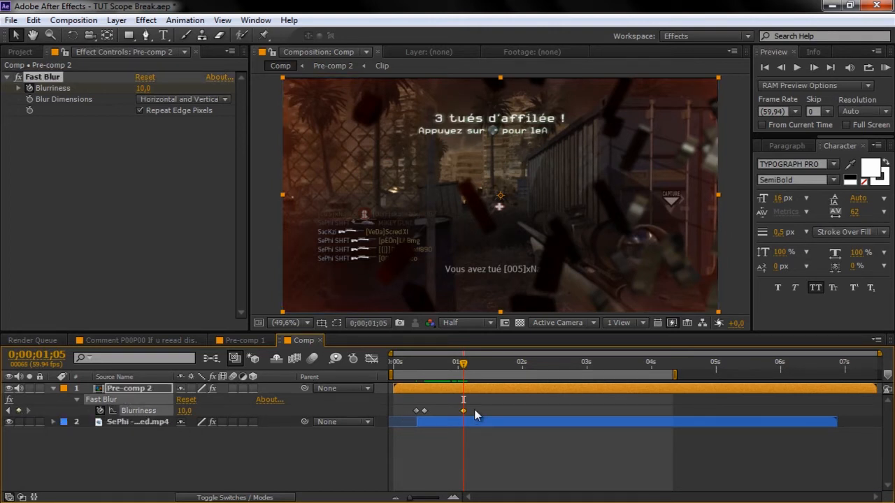
{"action": "key", "text": "Page_Down"}
{"action": "key", "text": "Page_Down"}
{"action": "key", "text": "Page_Down"}
{"action": "key", "text": "Page_Down"}
{"action": "key", "text": "Page_Down"}
{"action": "key", "text": "Page_Down"}
{"action": "key", "text": "Page_Down"}
{"action": "key", "text": "Page_Down"}
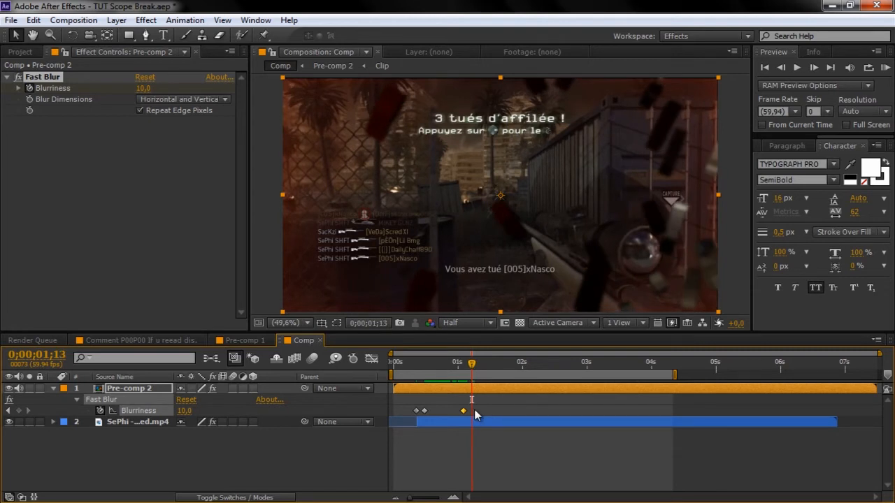
{"action": "left_click", "coordinate": [185, 410]}
{"action": "left_click", "coordinate": [191, 469]}
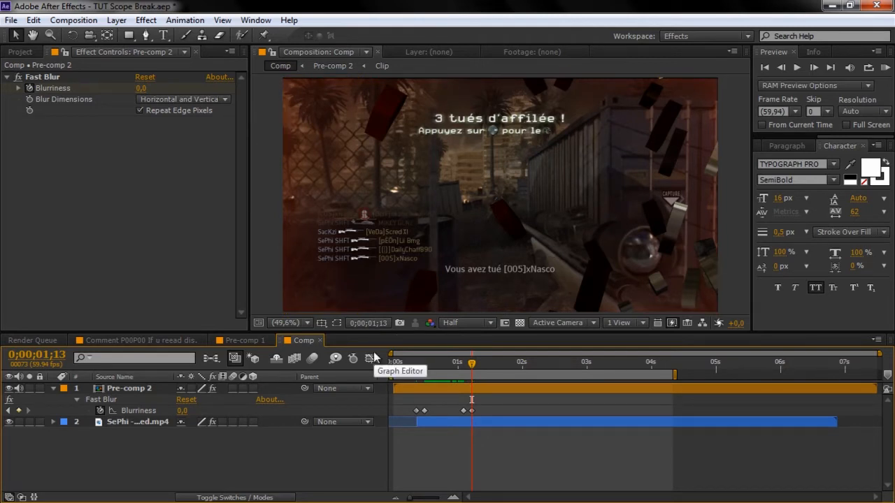
- Keyframe Blurriness 0 at 1;43 and 10 at 1;51, then review the flash
{"action": "key", "text": "space"}
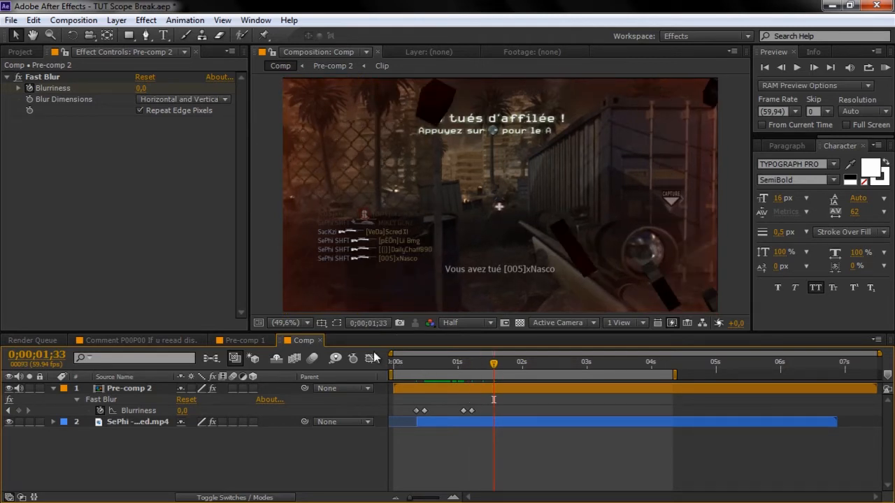
{"action": "key", "text": "shift+Page_Down"}
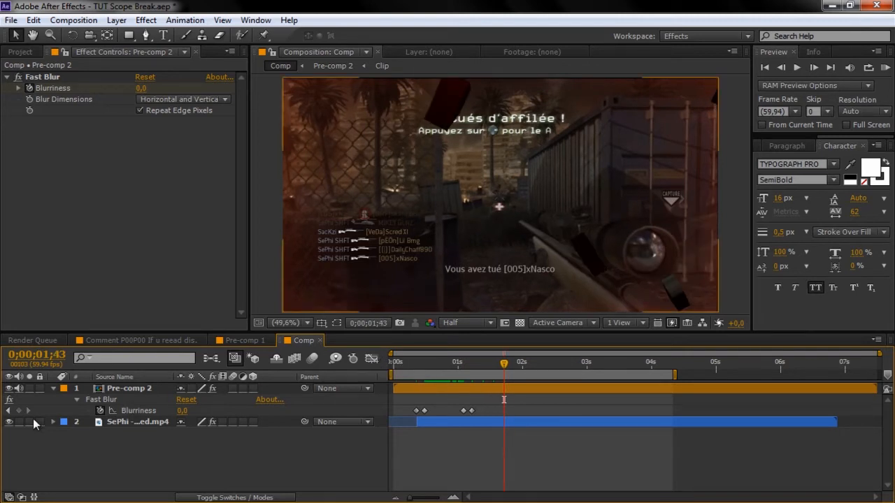
{"action": "left_click", "coordinate": [18, 411]}
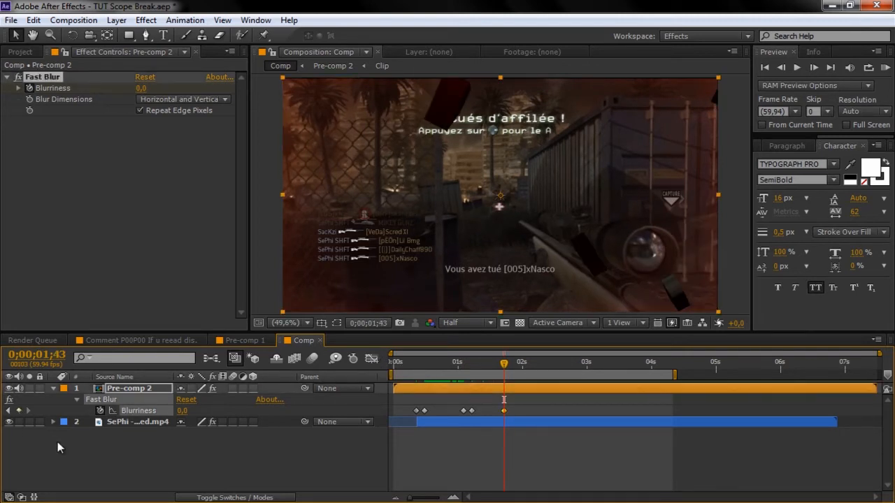
{"action": "key", "text": "Page_Down"}
{"action": "key", "text": "Page_Down"}
{"action": "key", "text": "Page_Down"}
{"action": "key", "text": "Page_Down"}
{"action": "key", "text": "Page_Down"}
{"action": "key", "text": "Page_Down"}
{"action": "key", "text": "Page_Down"}
{"action": "key", "text": "Page_Down"}
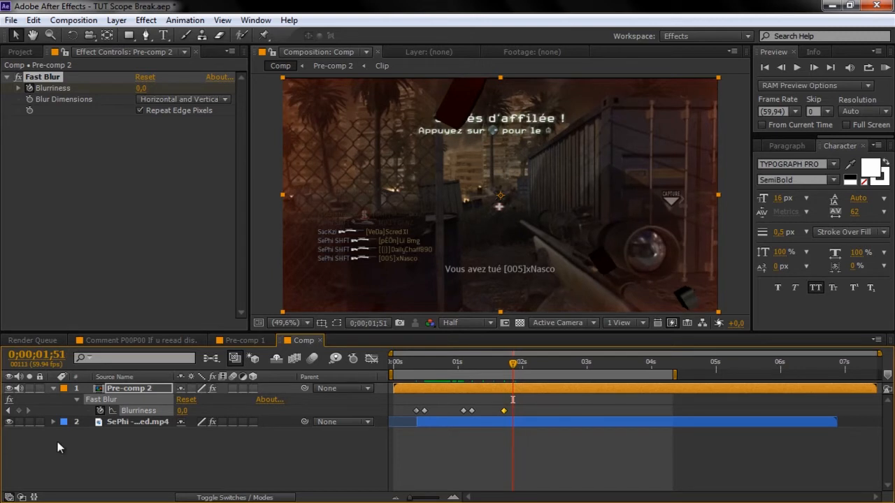
{"action": "left_click", "coordinate": [182, 411]}
{"action": "type", "text": "10"}
{"action": "left_click", "coordinate": [236, 471]}
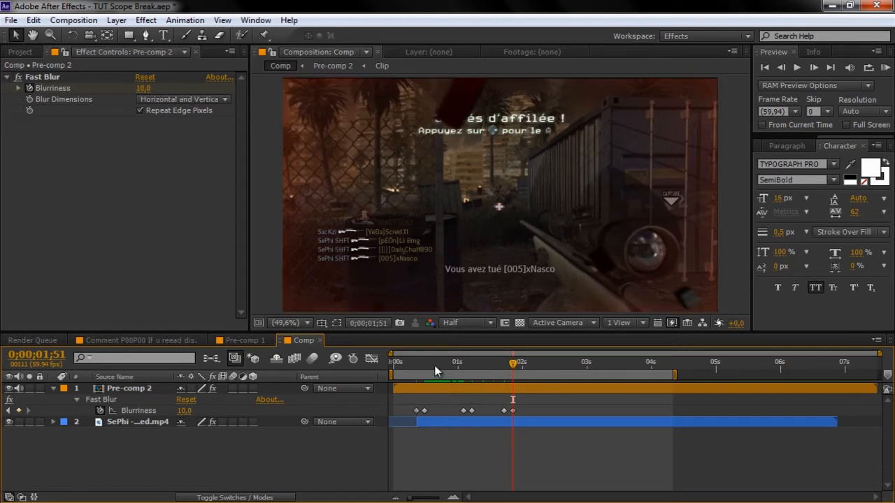
{"action": "left_click_drag", "start_coordinate": [435, 365], "coordinate": [485, 364]}
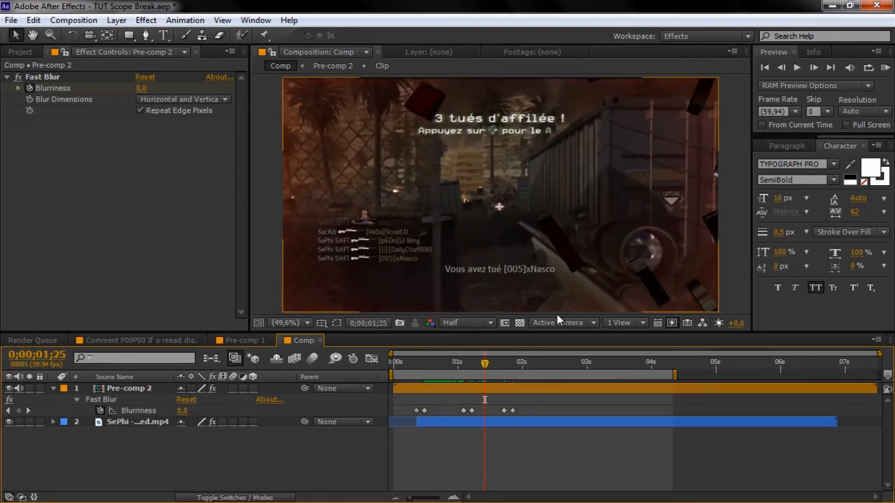
{"action": "left_click", "coordinate": [464, 361]}
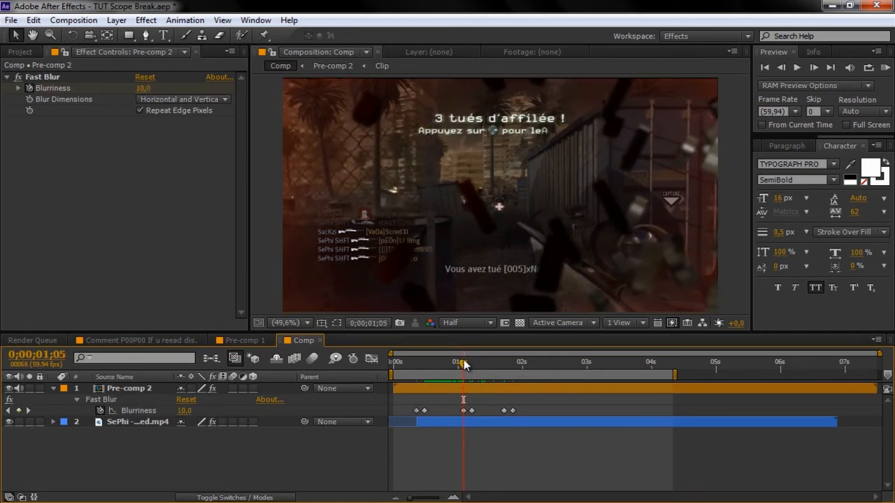
{"action": "left_click", "coordinate": [152, 425]}
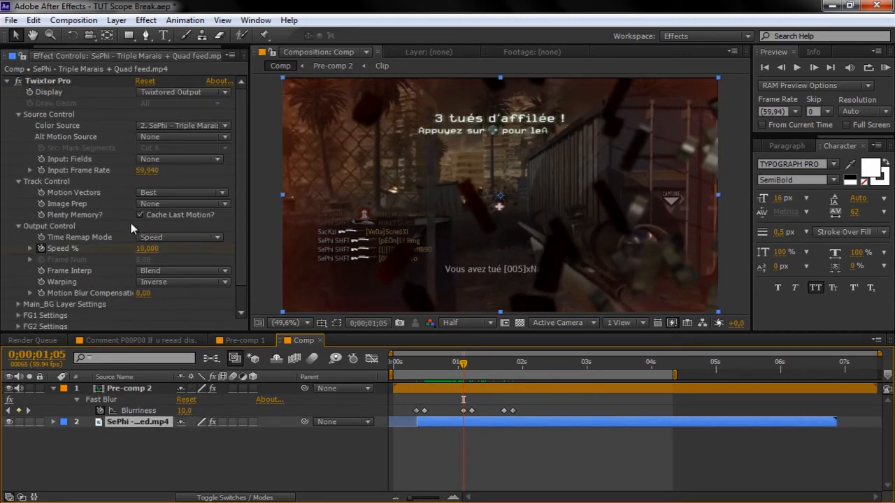
- Apply Fast Blur to the gameplay clip layer and compare with Pre-comp 2's blur
{"action": "left_click", "coordinate": [147, 20]}
{"action": "mouse_move", "coordinate": [183, 114]}
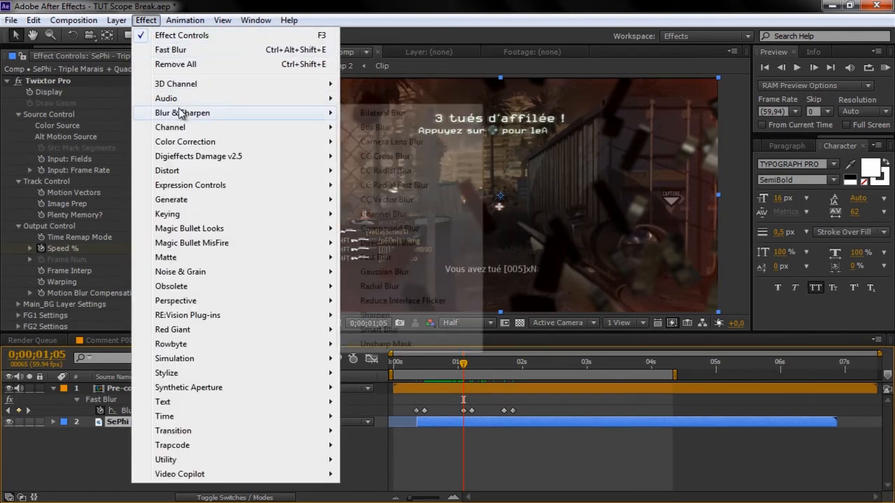
{"action": "left_click", "coordinate": [384, 262]}
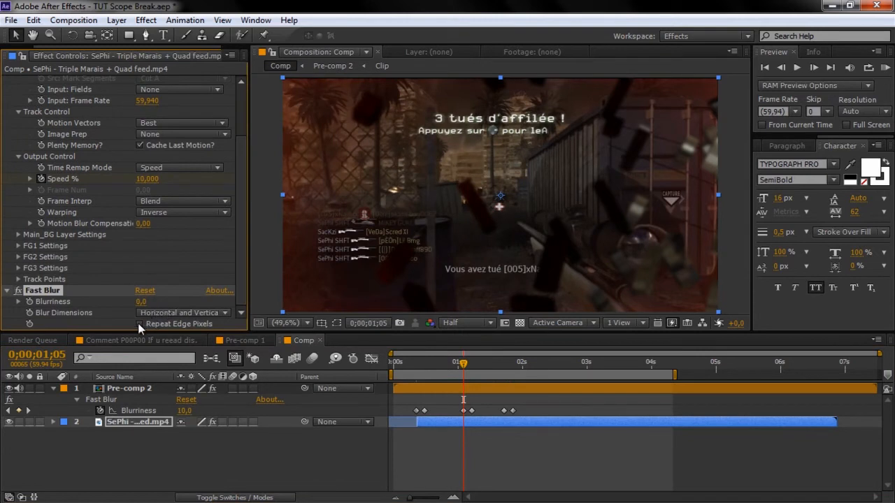
{"action": "left_click", "coordinate": [120, 389]}
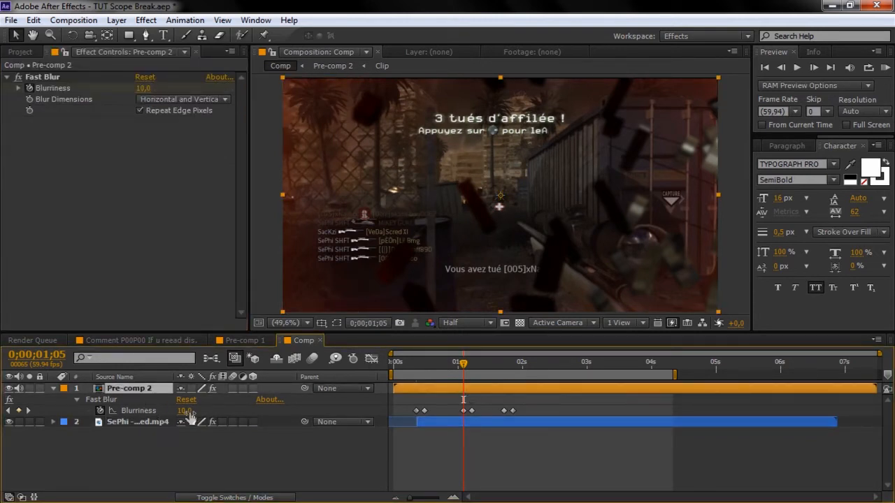
{"action": "left_click", "coordinate": [144, 423]}
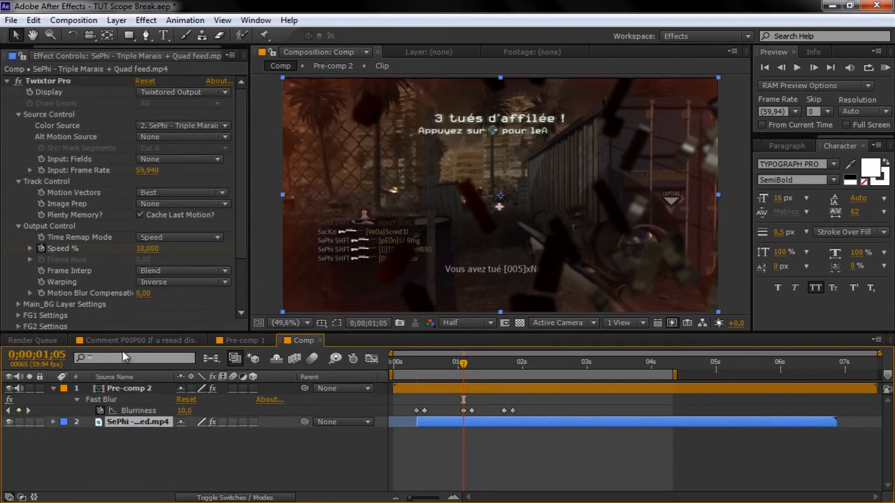
{"action": "left_click_drag", "start_coordinate": [241, 210], "coordinate": [241, 287]}
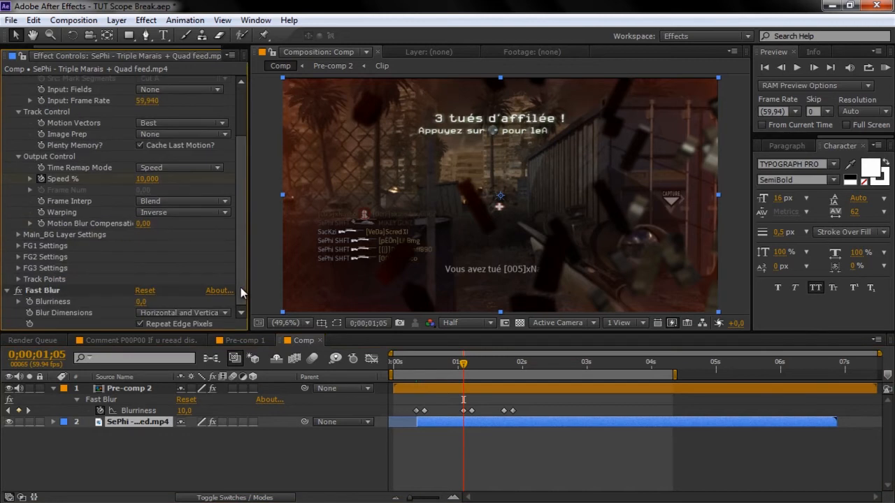
{"action": "left_click", "coordinate": [32, 301]}
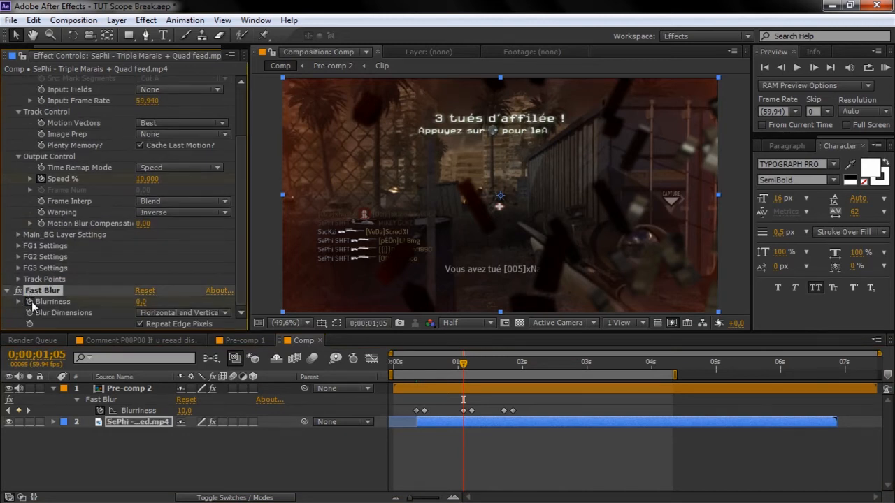
- Set the clip's Blurriness to 10 and keyframe it at 1;43
{"action": "left_click_drag", "start_coordinate": [465, 362], "coordinate": [474, 366]}
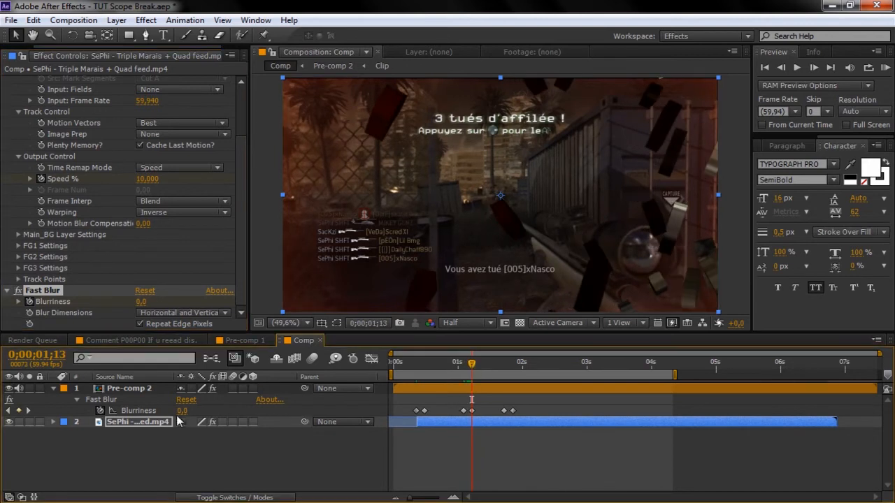
{"action": "left_click", "coordinate": [140, 302]}
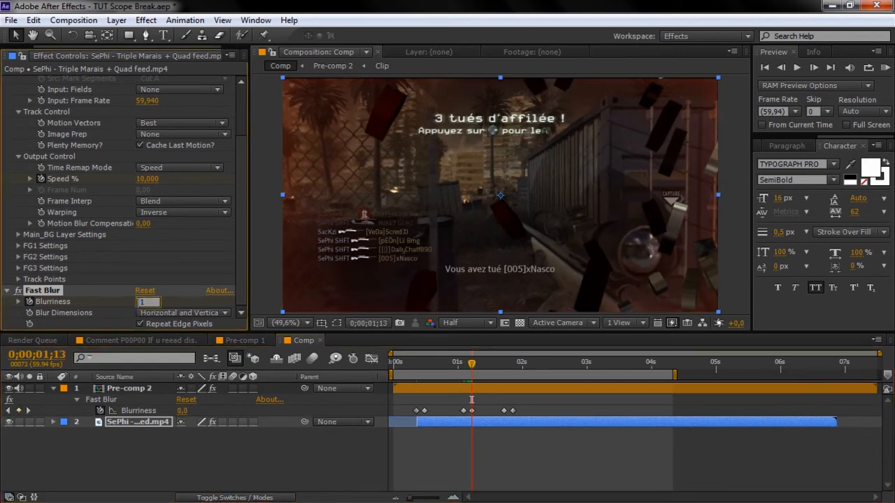
{"action": "key", "text": "Return"}
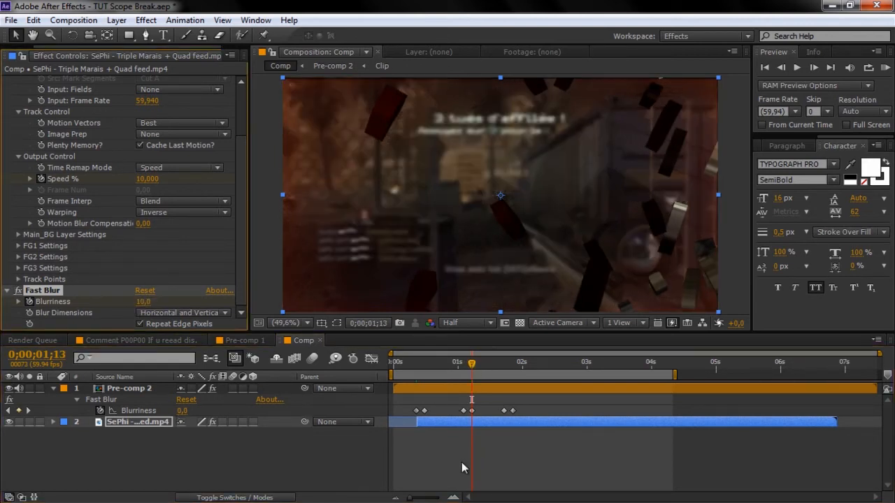
{"action": "left_click", "coordinate": [505, 362]}
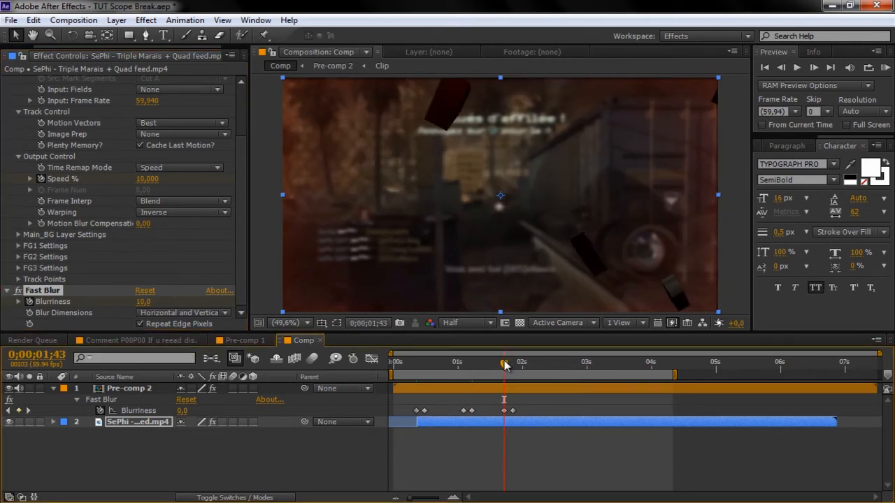
{"action": "left_click", "coordinate": [148, 418]}
{"action": "key", "text": "u"}
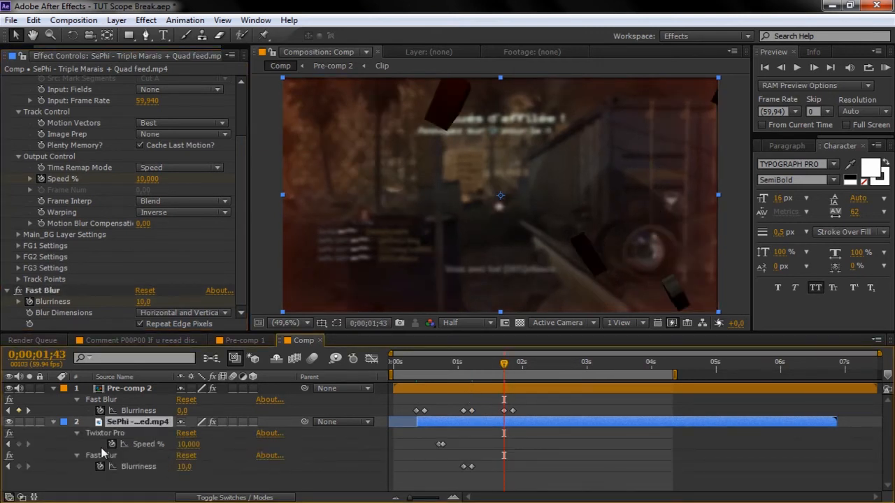
{"action": "left_click", "coordinate": [18, 467]}
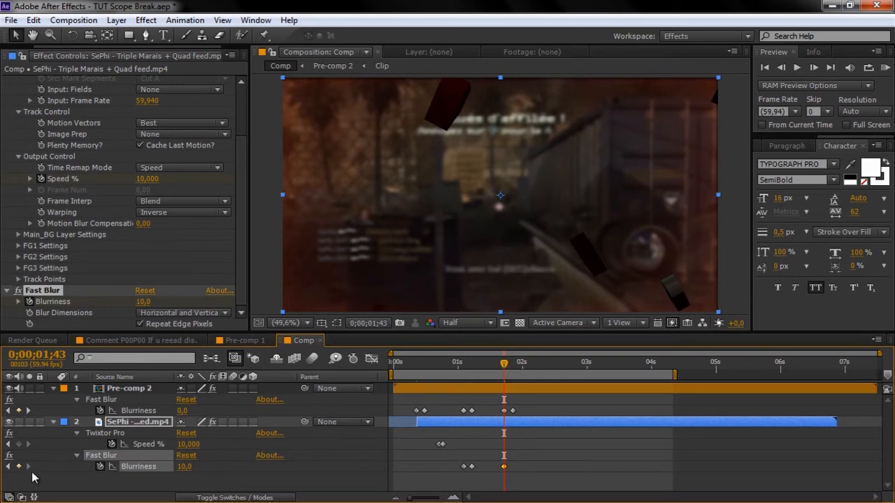
- Drop the clip's Blurriness to 0 at 1;51 and preview the blur flashes
{"action": "left_click", "coordinate": [28, 411]}
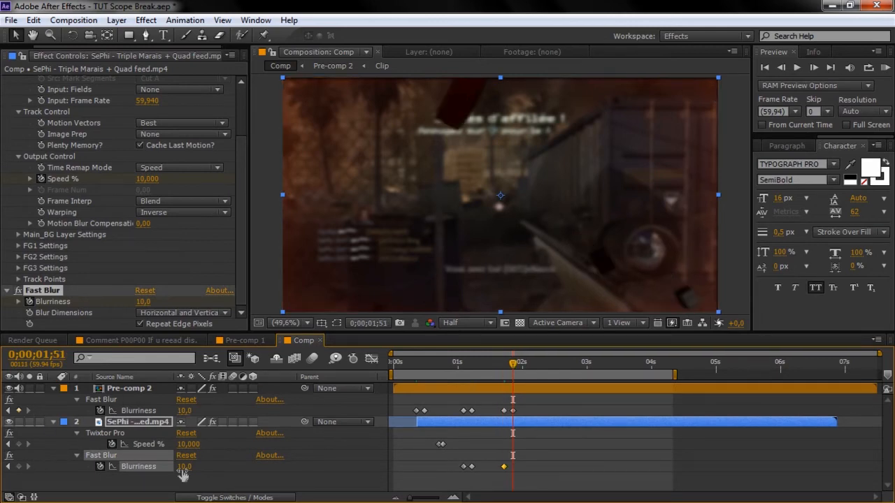
{"action": "left_click_drag", "start_coordinate": [182, 467], "coordinate": [49, 466]}
{"action": "left_click_drag", "start_coordinate": [440, 366], "coordinate": [559, 365]}
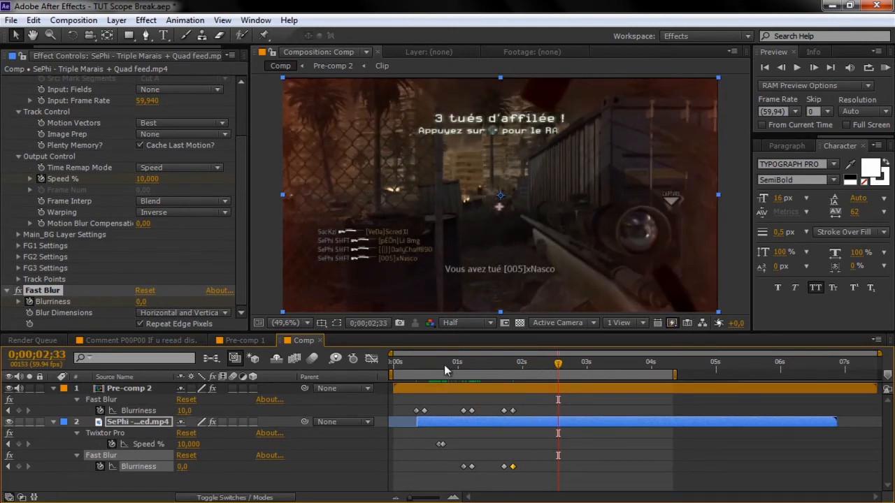
{"action": "mouse_move", "coordinate": [414, 366]}
{"action": "left_mouse_down"}
{"action": "mouse_move", "coordinate": [393, 365]}
{"action": "mouse_move", "coordinate": [423, 368]}
{"action": "left_mouse_up"}
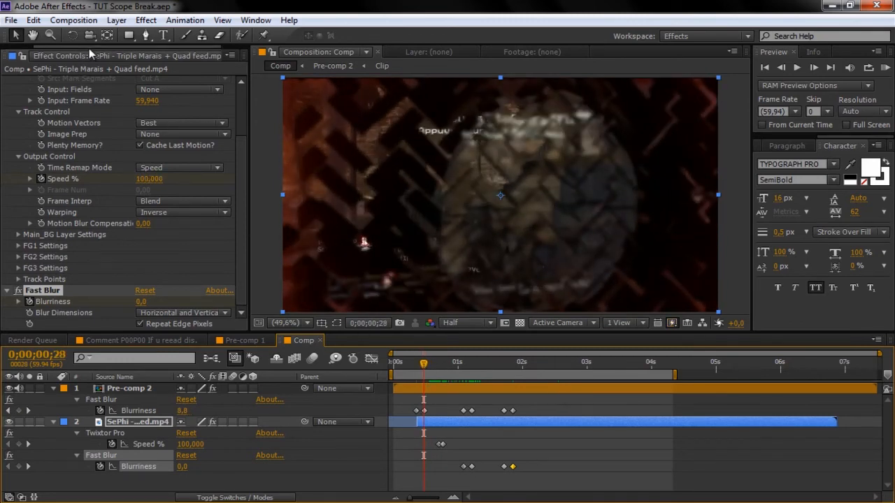
- Drag Powder_Hits_01.mov from the Project panel into the Comp timeline as the top layer
{"action": "left_click_drag", "start_coordinate": [92, 47], "coordinate": [9, 51]}
{"action": "left_click", "coordinate": [21, 55]}
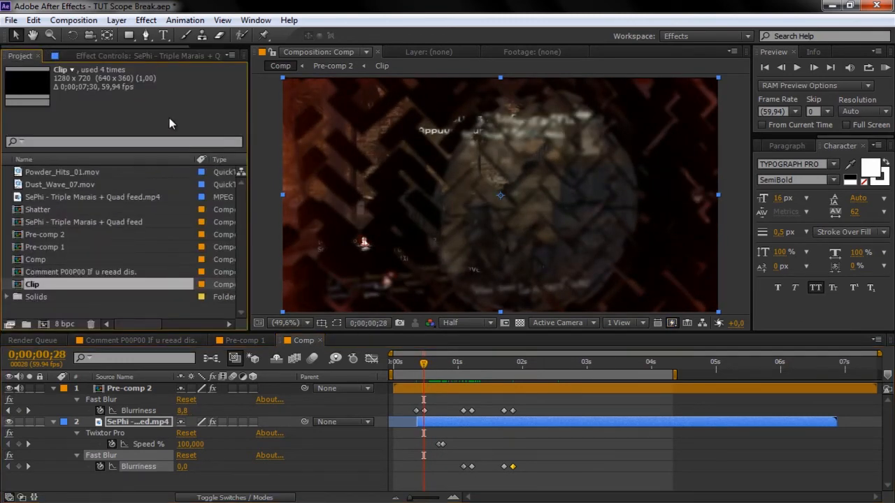
{"action": "left_click", "coordinate": [73, 171]}
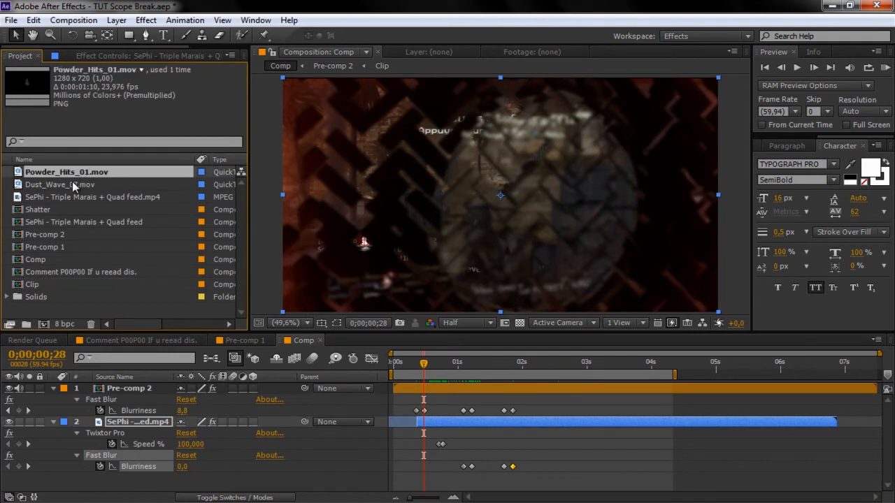
{"action": "left_click", "coordinate": [70, 183], "text": "shift"}
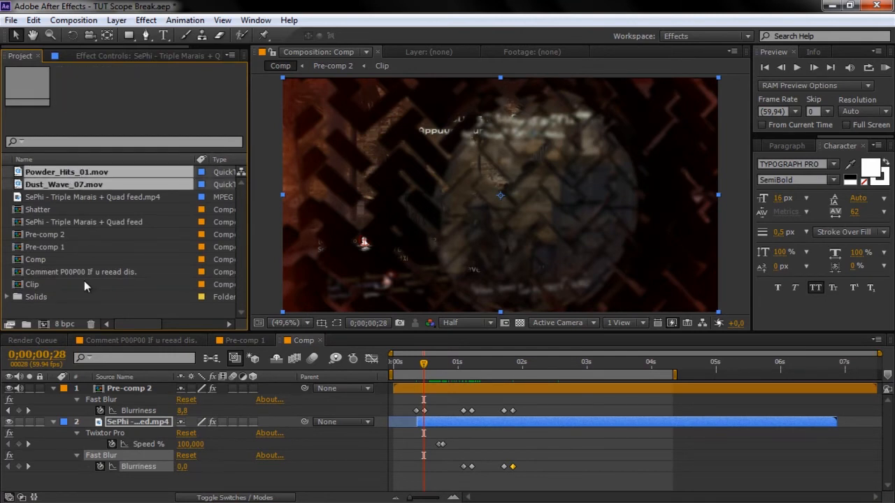
{"action": "left_click", "coordinate": [80, 308]}
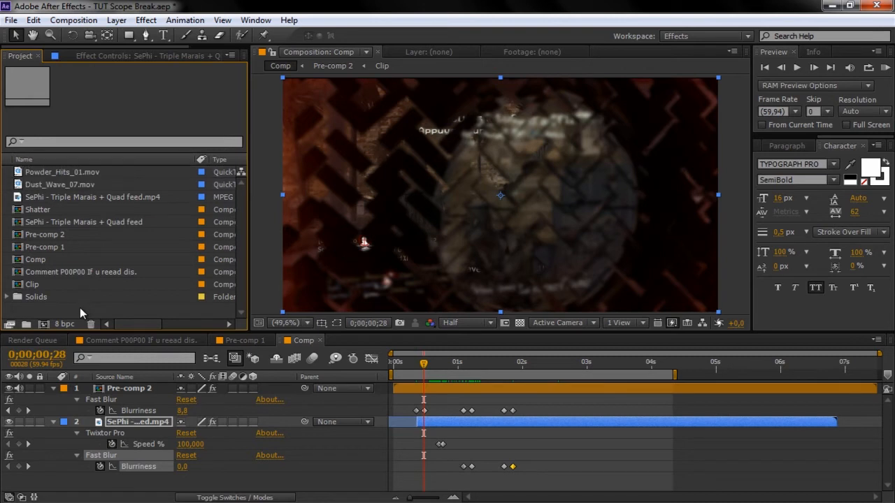
{"action": "left_click", "coordinate": [84, 174]}
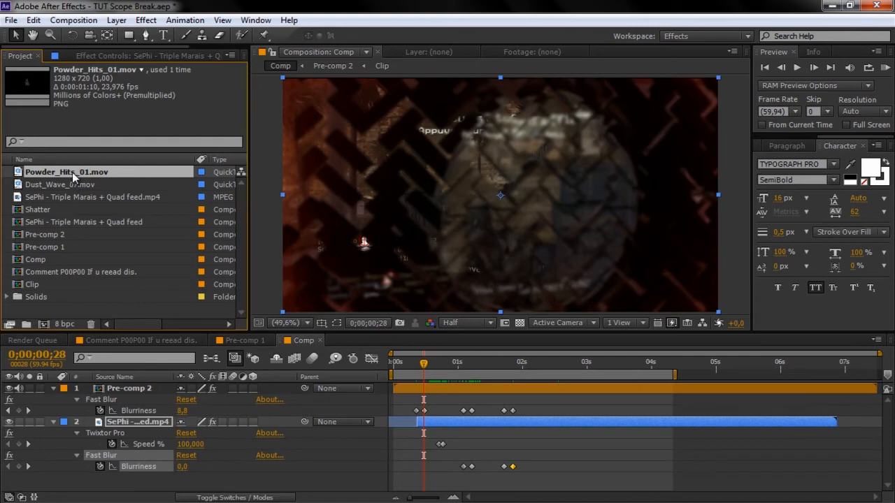
{"action": "left_click_drag", "start_coordinate": [72, 172], "coordinate": [140, 386]}
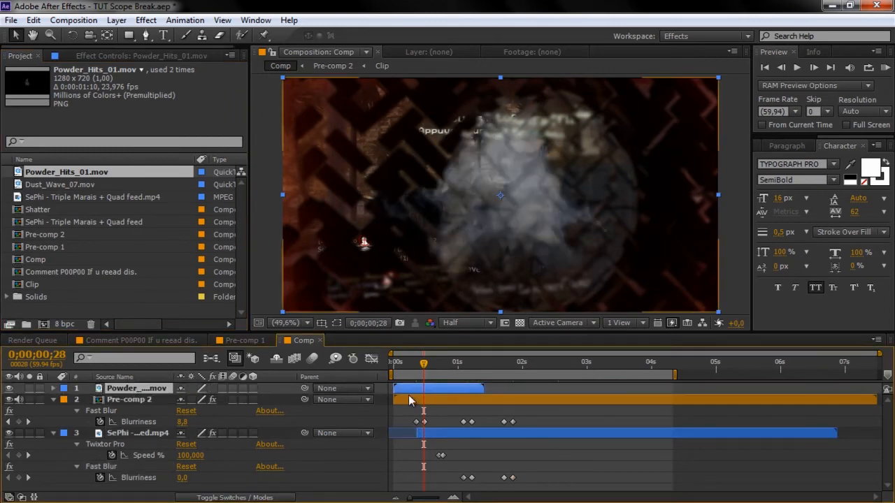
- Slide the Powder_Hits_01 layer so it starts at frame 21, where the blur clears
{"action": "left_click", "coordinate": [421, 364]}
{"action": "left_click_drag", "start_coordinate": [422, 364], "coordinate": [416, 365]}
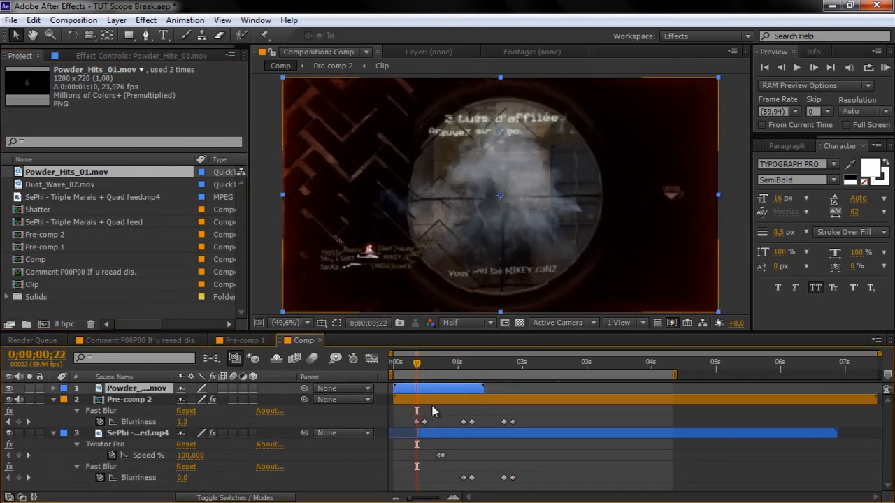
{"action": "key", "text": "Page_Up"}
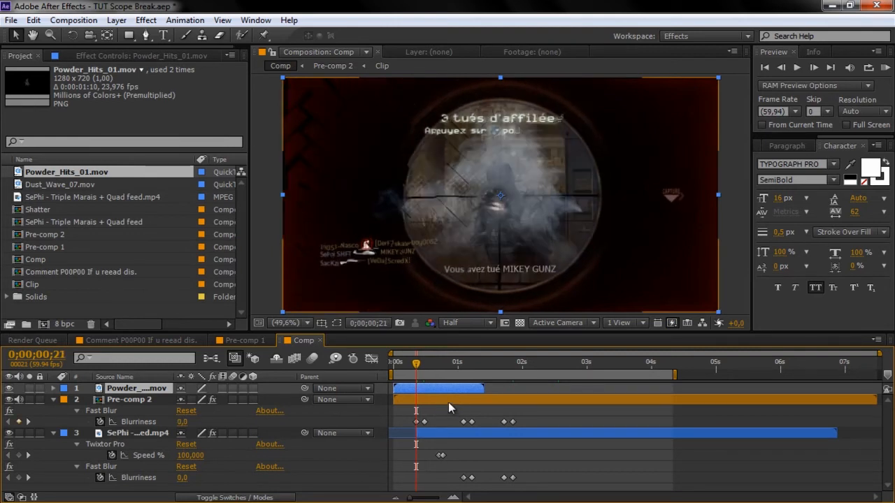
{"action": "left_click_drag", "start_coordinate": [431, 393], "coordinate": [453, 393]}
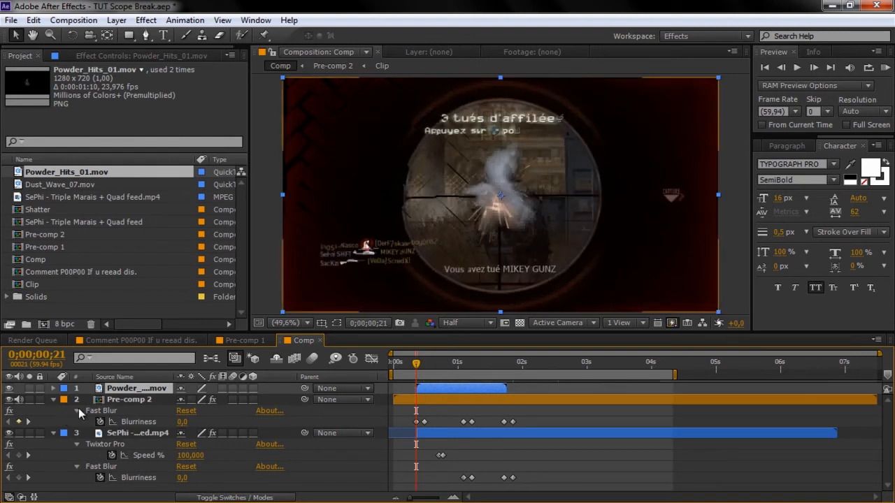
- Rotate the powder burst to -90° and move it toward the frame's upper-left
{"action": "key", "text": "r"}
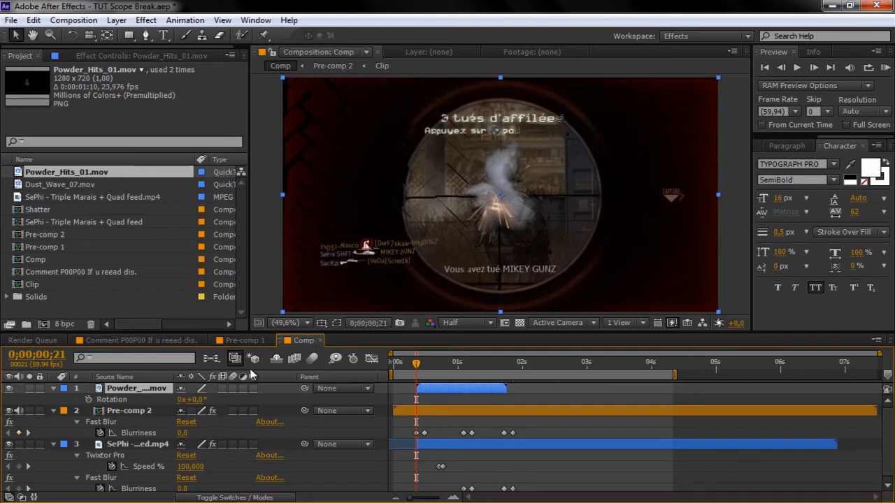
{"action": "left_click_drag", "start_coordinate": [198, 399], "coordinate": [168, 399]}
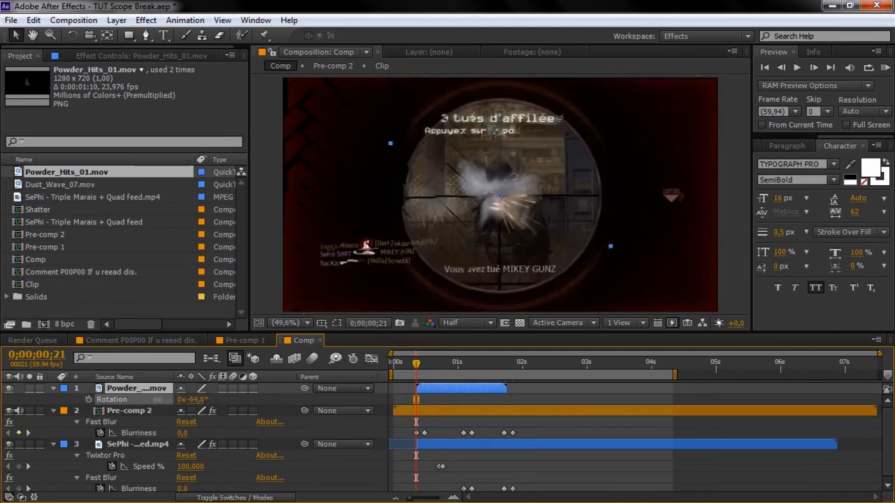
{"action": "left_click", "coordinate": [196, 399]}
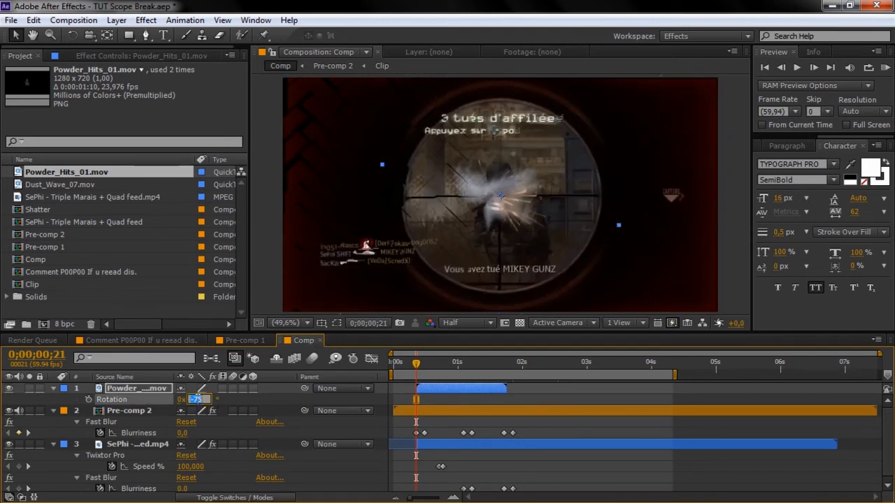
{"action": "type", "text": "-90"}
{"action": "key", "text": "Return"}
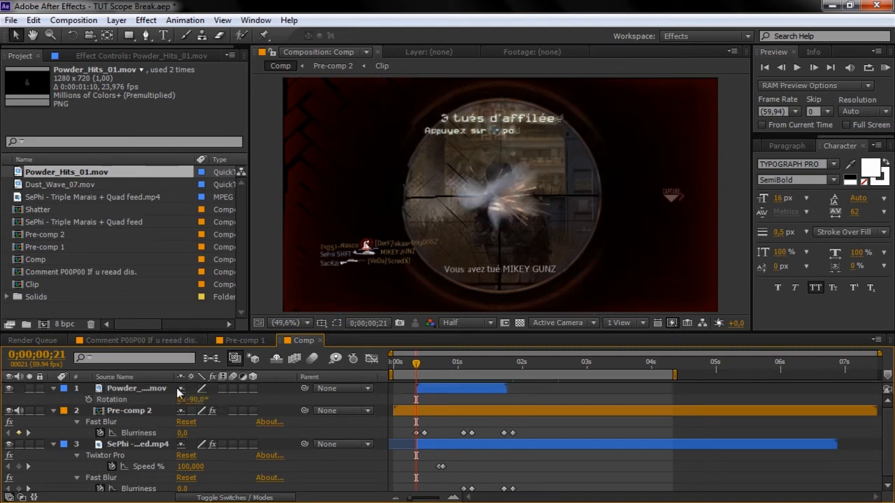
{"action": "left_click", "coordinate": [120, 388]}
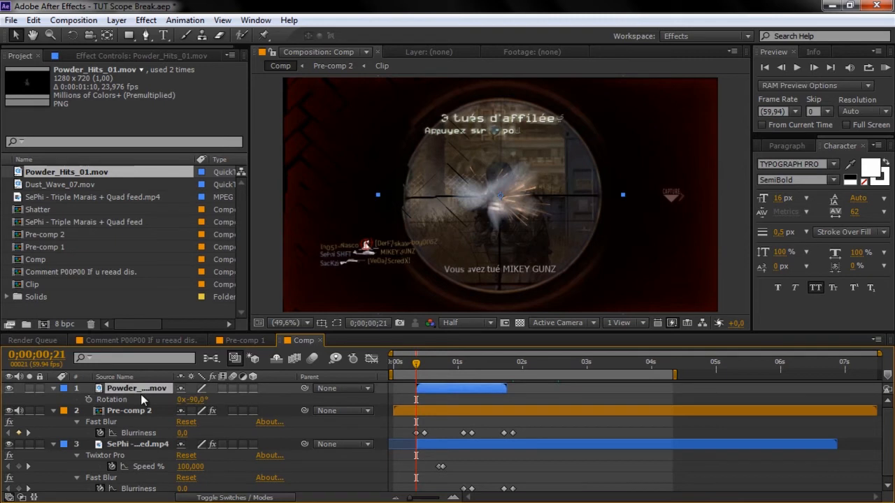
{"action": "left_click_drag", "start_coordinate": [547, 182], "coordinate": [320, 146]}
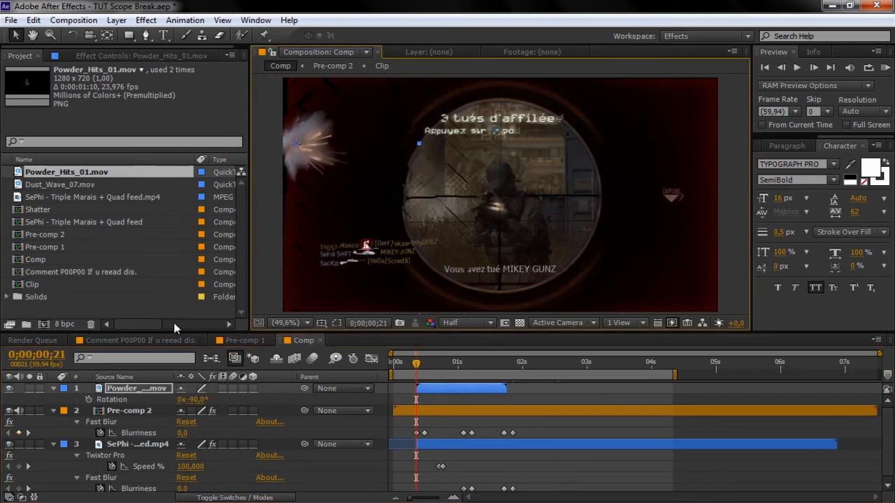
{"action": "left_click", "coordinate": [146, 388]}
- Set the powder layer's Opacity to 55%
{"action": "key", "text": "t"}
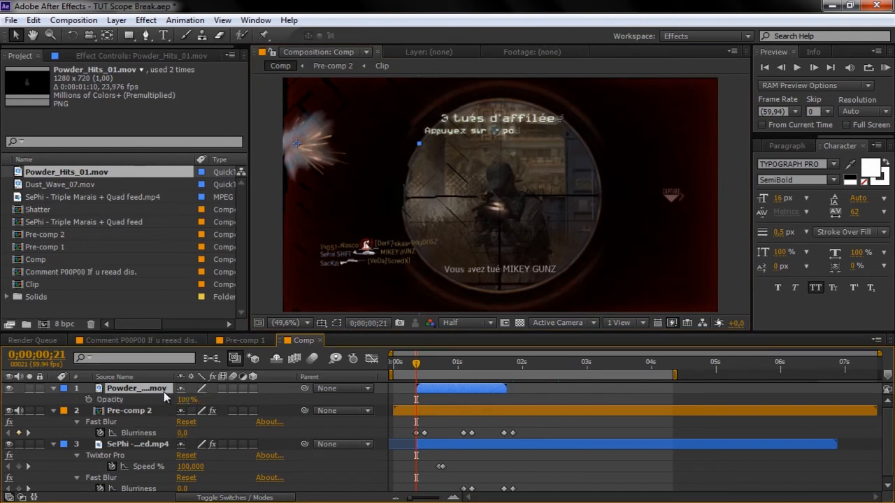
{"action": "left_click", "coordinate": [188, 400]}
{"action": "type", "text": "55"}
{"action": "key", "text": "Return"}
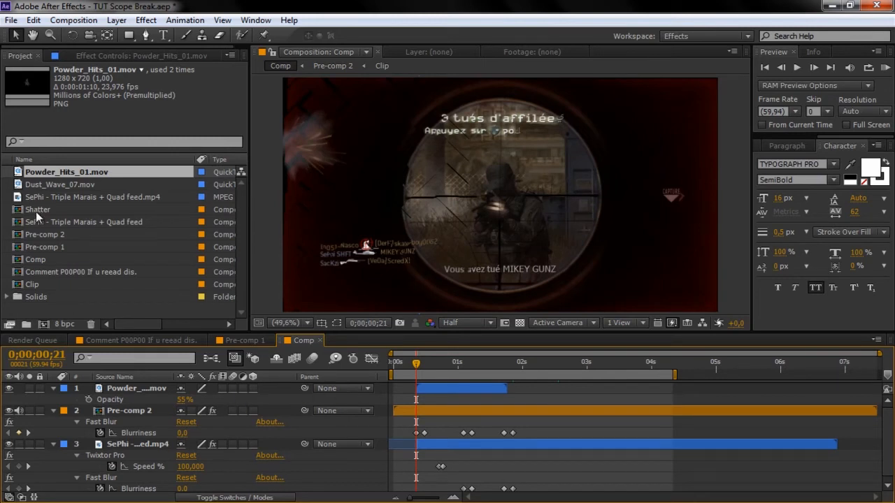
- Add Dust_Wave_07.mov beneath the powder layer, starting near 0 seconds
{"action": "left_click", "coordinate": [50, 184]}
{"action": "left_click_drag", "start_coordinate": [79, 184], "coordinate": [423, 396]}
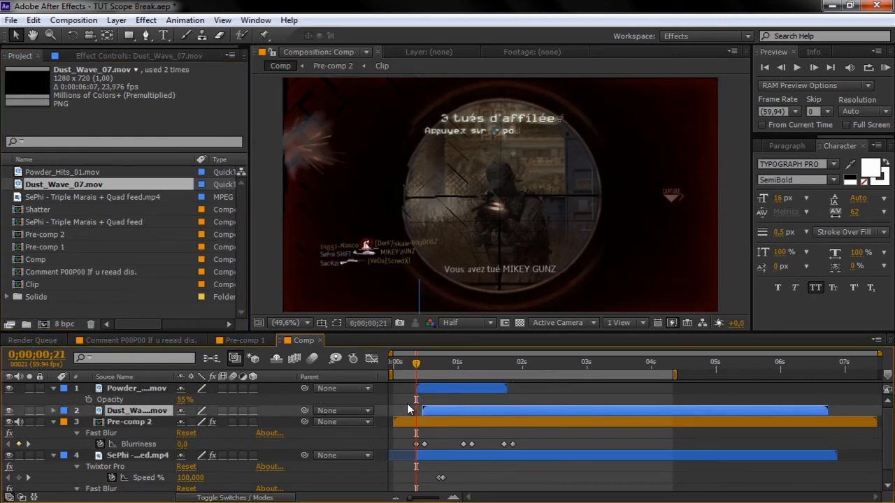
{"action": "left_click_drag", "start_coordinate": [444, 408], "coordinate": [420, 418]}
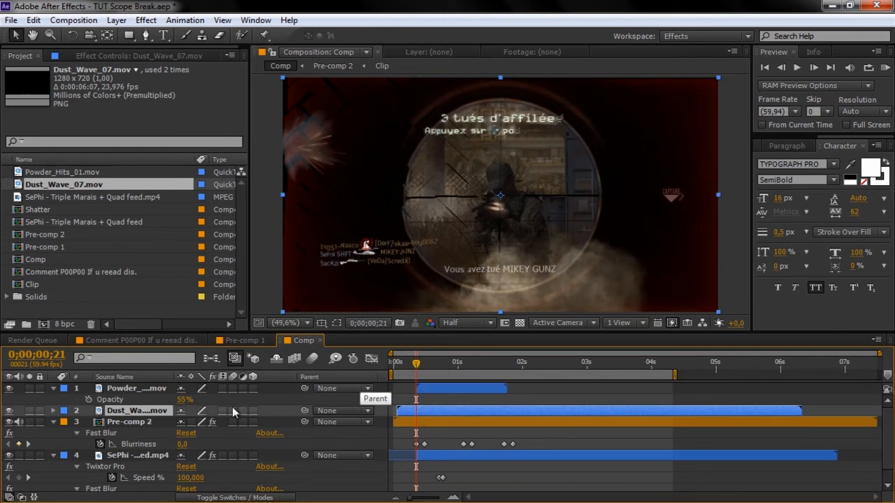
- Keyframe Dust_Wave_07's Opacity from 0% at frame 21 to 55% ten frames later, then preview
{"action": "key", "text": "t"}
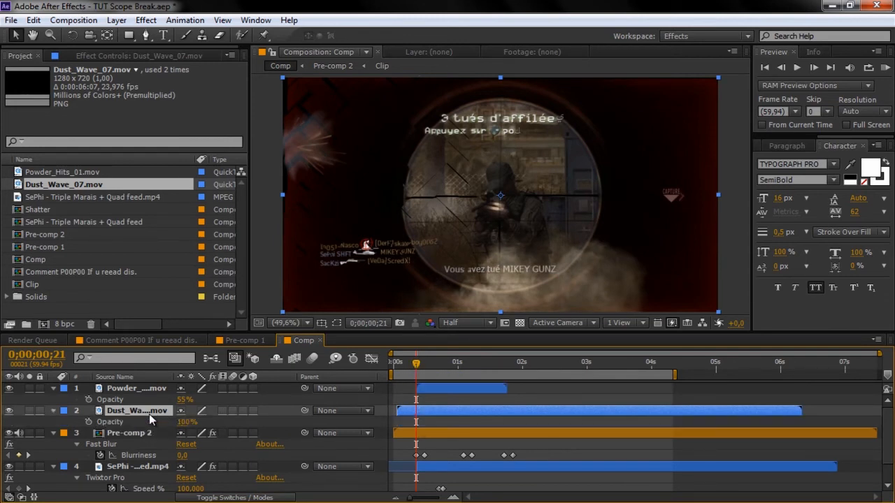
{"action": "left_click", "coordinate": [88, 422]}
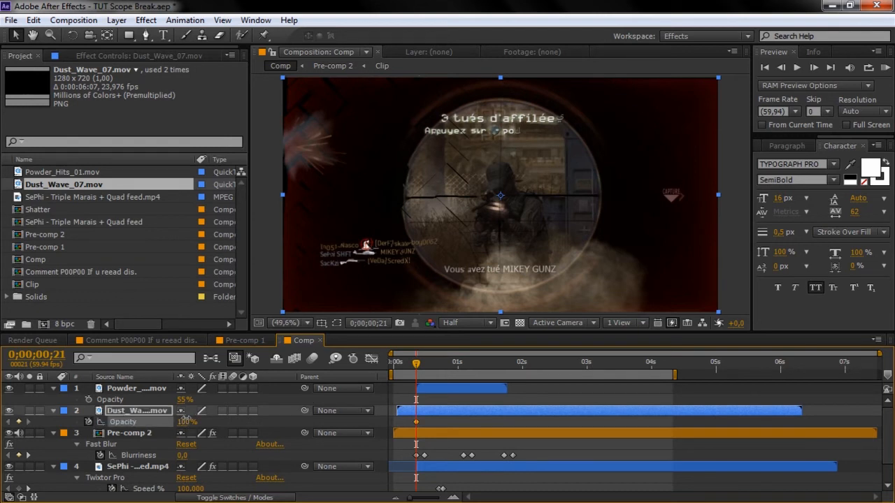
{"action": "left_click_drag", "start_coordinate": [186, 422], "coordinate": [114, 424]}
{"action": "key", "text": "shift+Page_Down"}
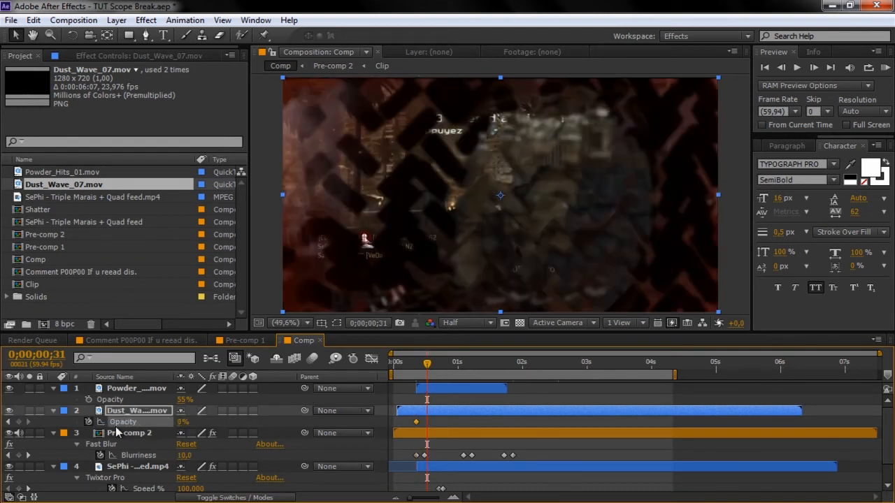
{"action": "left_click", "coordinate": [181, 421]}
{"action": "key", "text": "Return"}
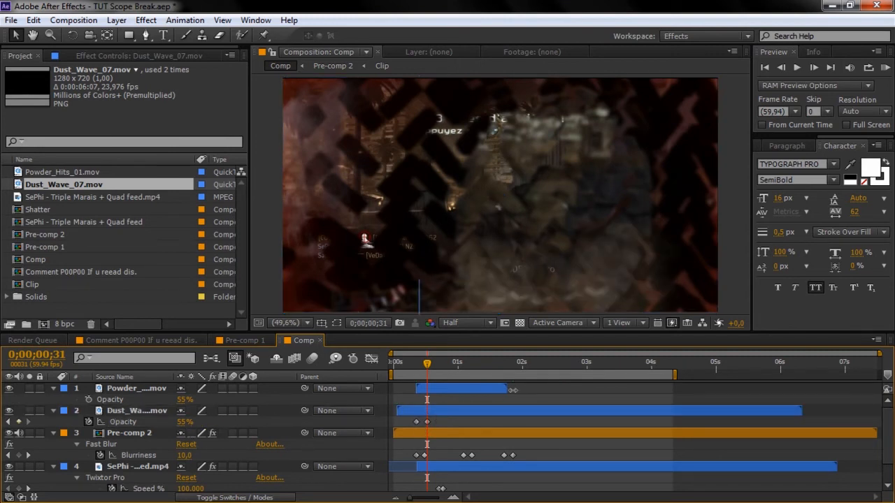
{"action": "left_click_drag", "start_coordinate": [406, 369], "coordinate": [491, 364]}
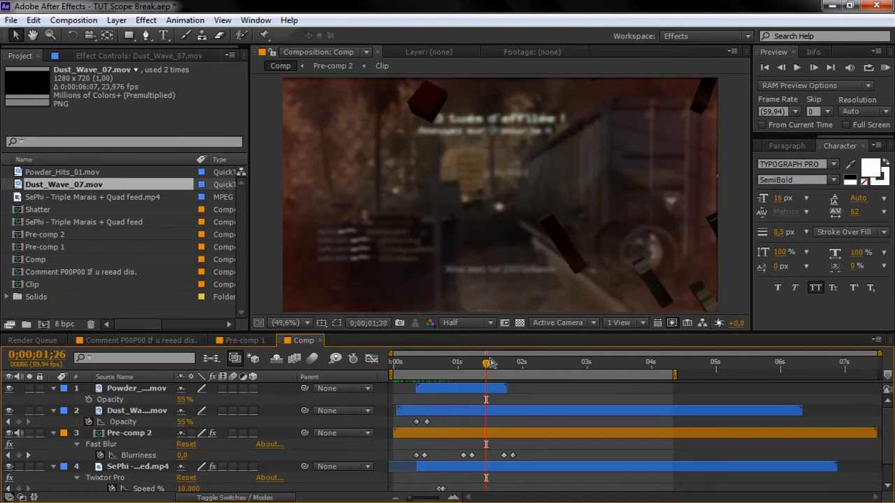
{"action": "left_click", "coordinate": [492, 363]}
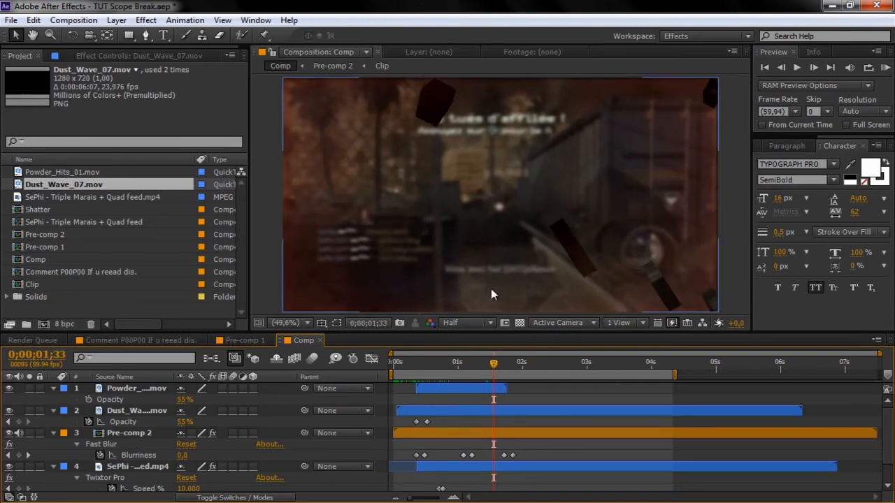
{"action": "left_click", "coordinate": [54, 389]}
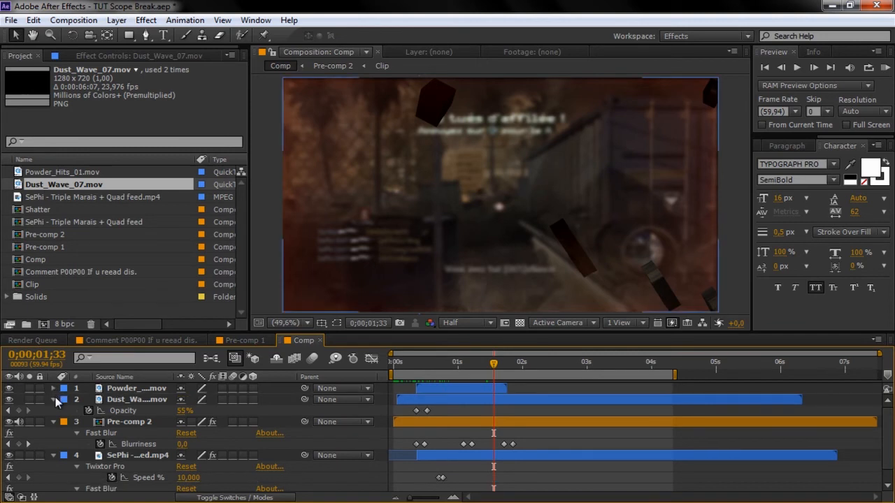
- Collapse all layer properties and create Adjustment Layer 3 at frame 31 above every layer
{"action": "left_click", "coordinate": [54, 399]}
{"action": "left_click", "coordinate": [55, 409]}
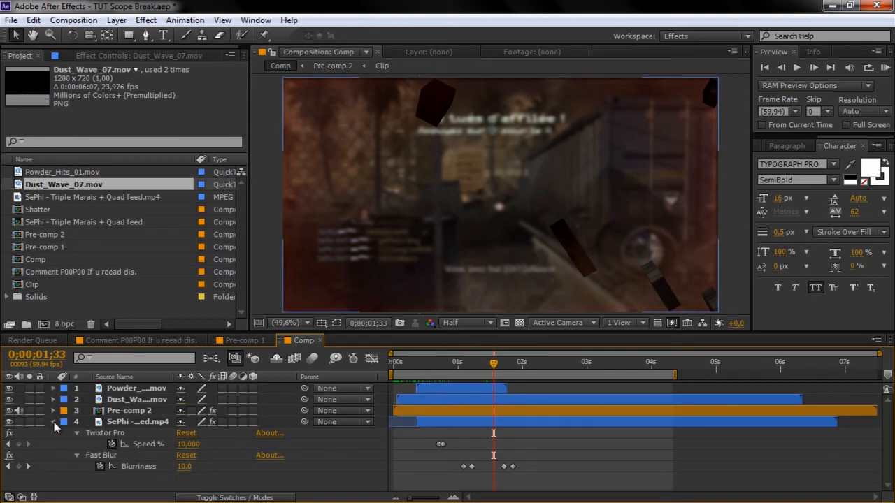
{"action": "left_click", "coordinate": [54, 422]}
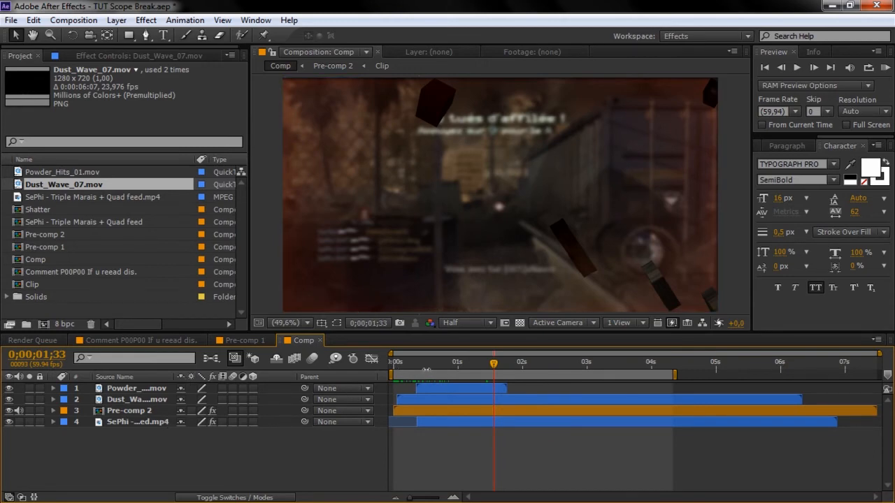
{"action": "left_click", "coordinate": [427, 365]}
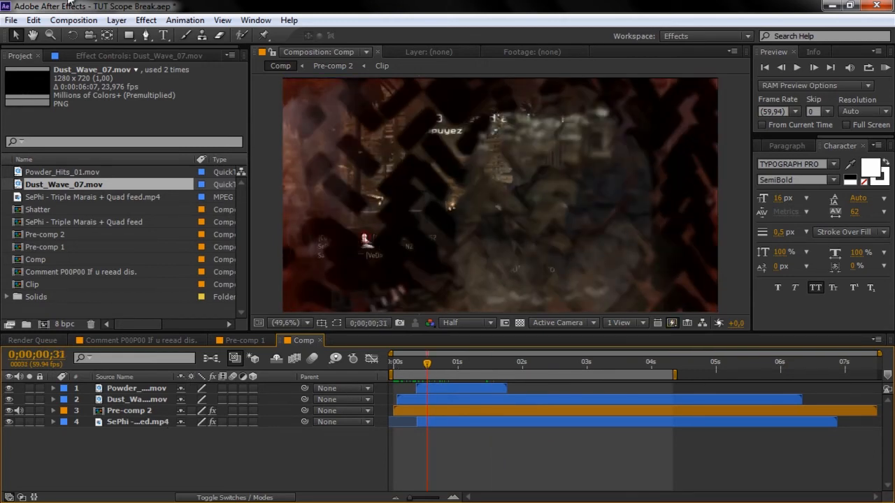
{"action": "left_click", "coordinate": [116, 20]}
{"action": "mouse_move", "coordinate": [154, 31]}
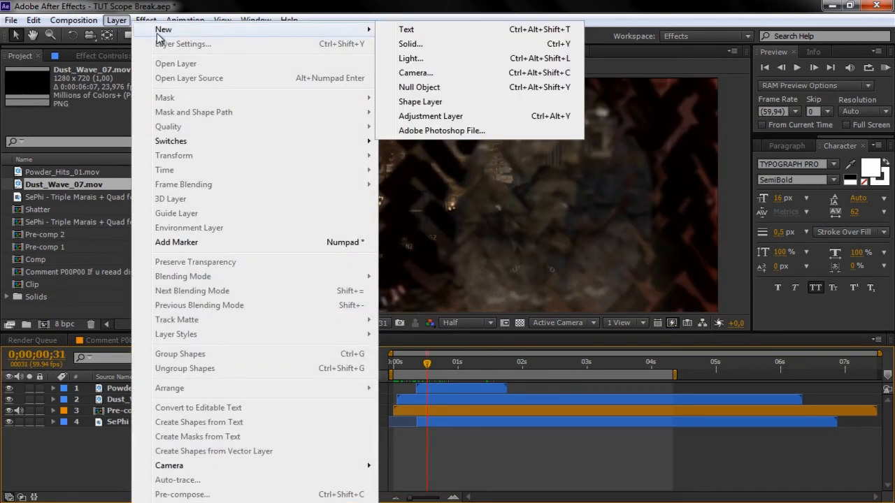
{"action": "left_click", "coordinate": [412, 117]}
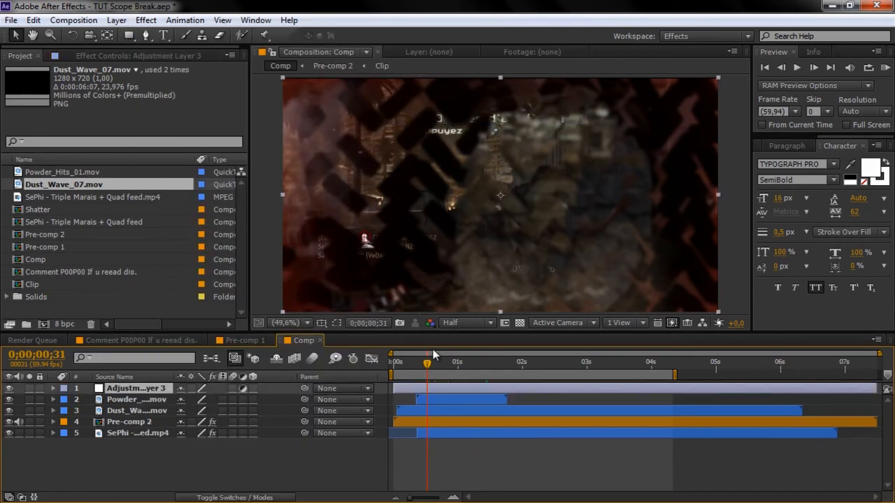
{"action": "left_click_drag", "start_coordinate": [427, 365], "coordinate": [418, 368]}
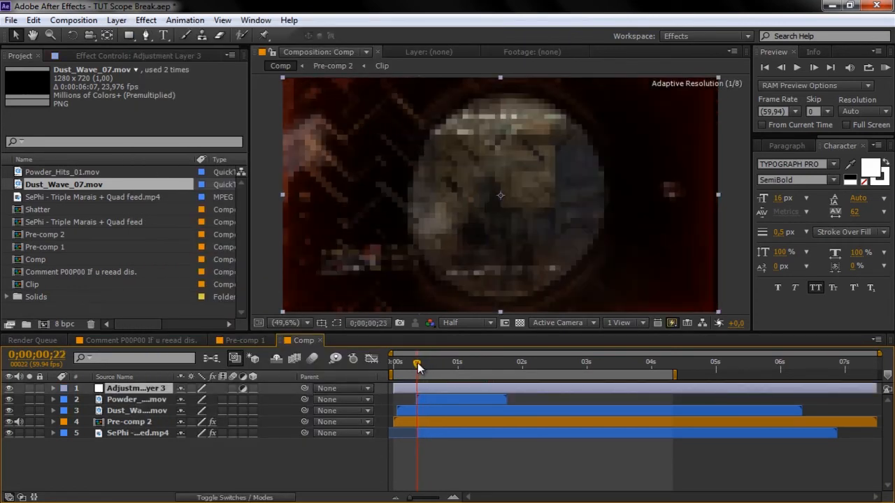
{"action": "left_click", "coordinate": [146, 19]}
- Apply Twitch to Adjustment Layer 3 and adjust its Amount around frame 18
{"action": "mouse_move", "coordinate": [231, 474]}
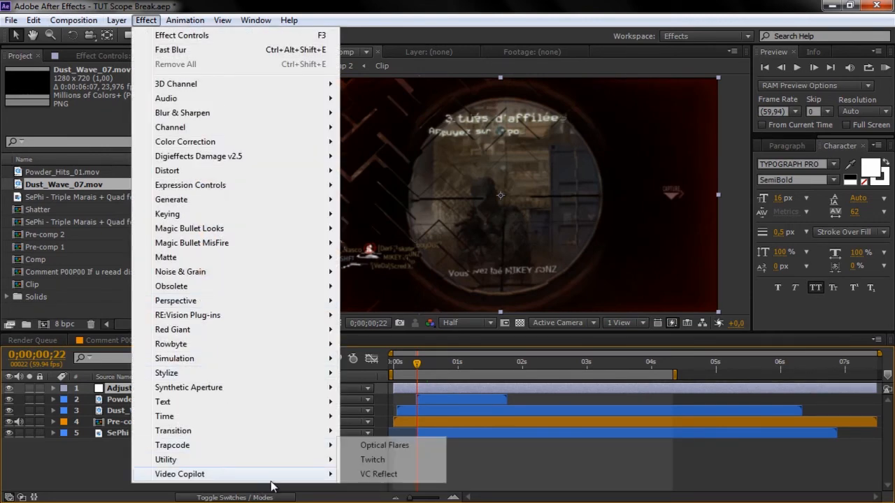
{"action": "left_click", "coordinate": [371, 461]}
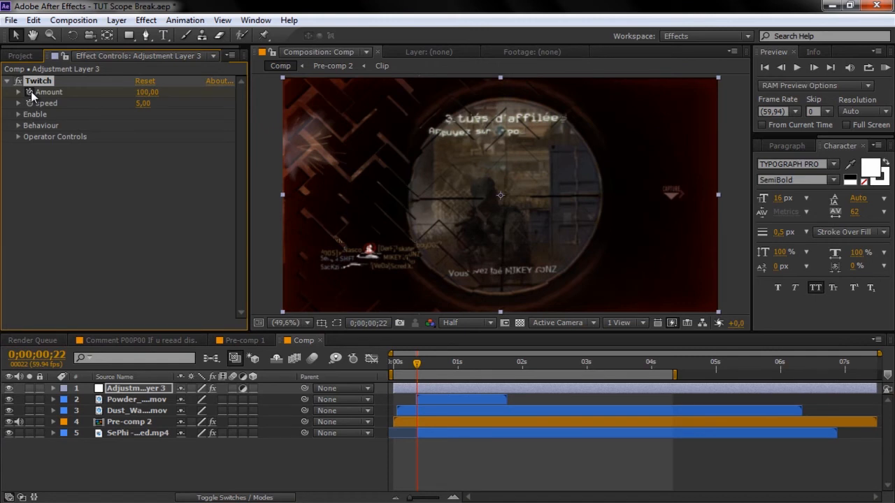
{"action": "key", "text": "Page_Up"}
{"action": "key", "text": "Page_Up"}
{"action": "key", "text": "Page_Up"}
{"action": "key", "text": "Page_Up"}
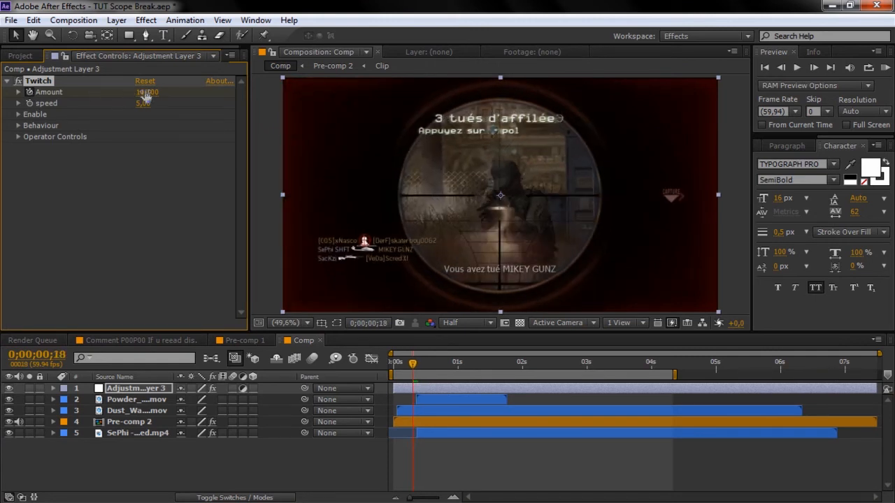
{"action": "left_click_drag", "start_coordinate": [146, 92], "coordinate": [13, 104]}
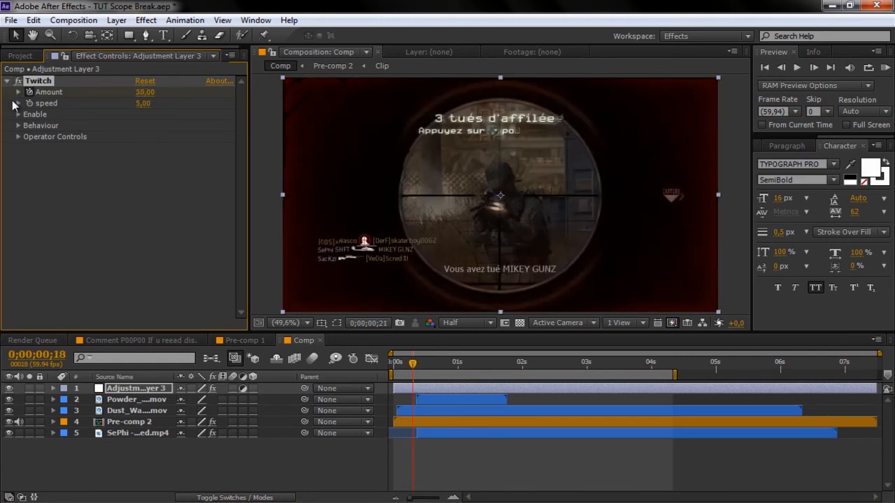
{"action": "key", "text": "Page_Down"}
{"action": "key", "text": "Page_Down"}
{"action": "key", "text": "Page_Down"}
{"action": "key", "text": "Page_Down"}
{"action": "key", "text": "Page_Down"}
- Keyframe Twitch Amount down to 0 at frame 42 and enable only Slide twitching
{"action": "key", "text": "u"}
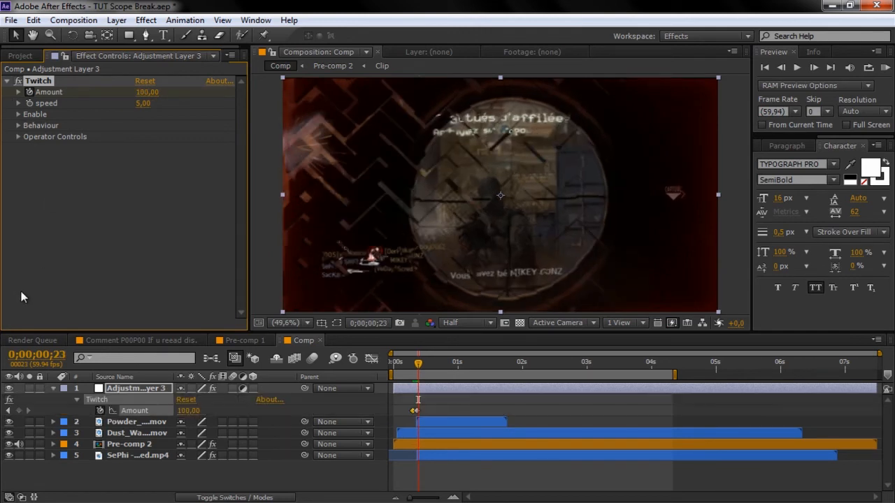
{"action": "left_click", "coordinate": [9, 411]}
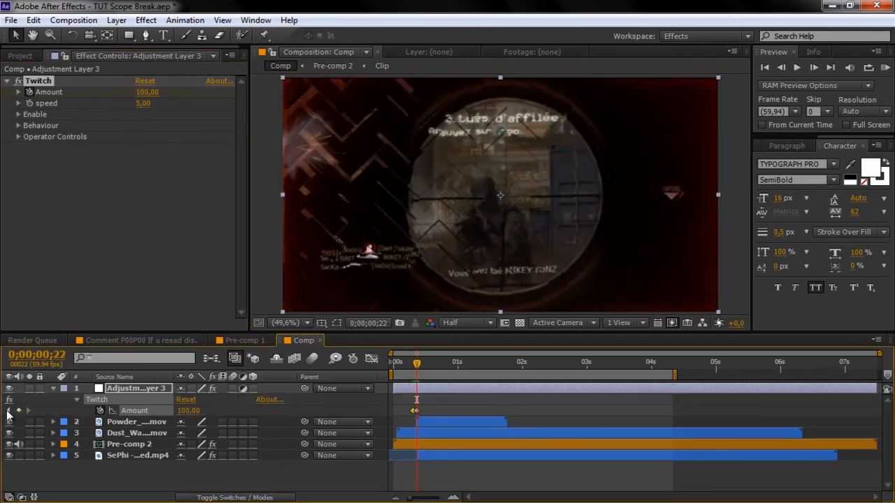
{"action": "key", "text": "shift+Page_Down"}
{"action": "key", "text": "shift+Page_Down"}
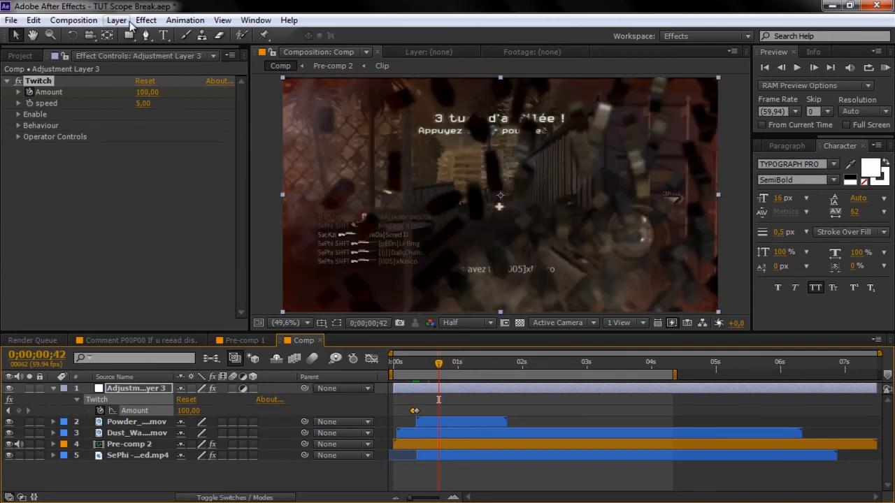
{"action": "left_click_drag", "start_coordinate": [150, 92], "coordinate": [4, 118]}
{"action": "left_click", "coordinate": [18, 115]}
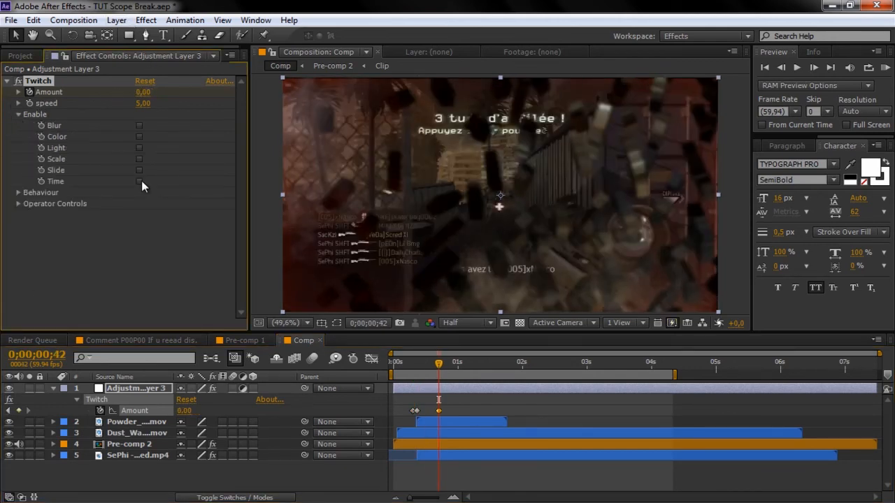
{"action": "left_click", "coordinate": [139, 170]}
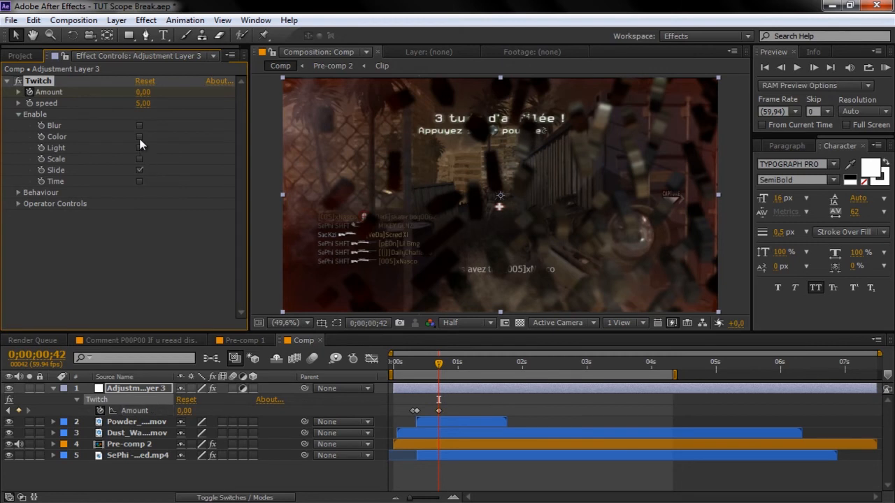
- Set Twitch speed to 25, Slide Amount to 4 and Slide RGB Split to 50
{"action": "left_click", "coordinate": [143, 104]}
{"action": "type", "text": "25"}
{"action": "key", "text": "Return"}
{"action": "left_click", "coordinate": [19, 203]}
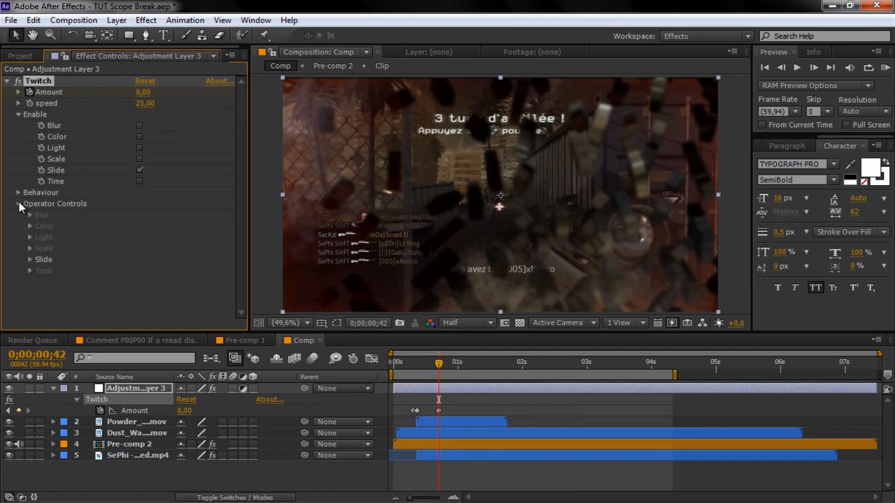
{"action": "left_click", "coordinate": [29, 260]}
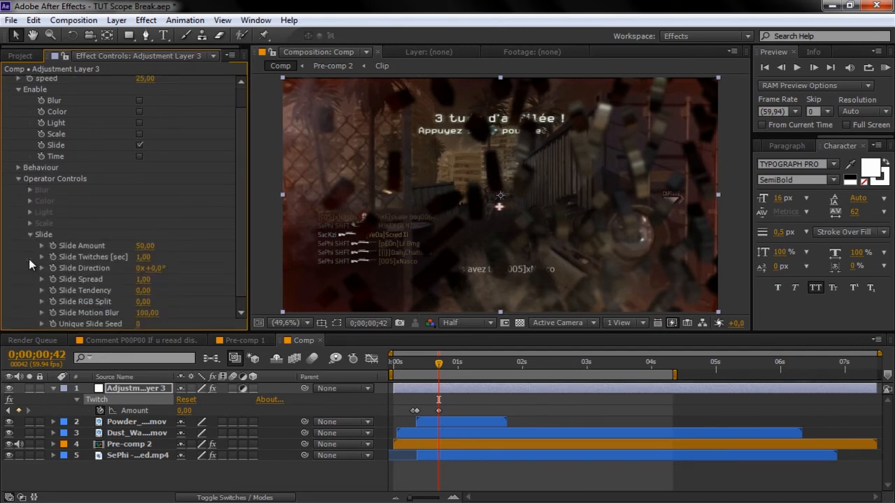
{"action": "left_click", "coordinate": [138, 247]}
{"action": "type", "text": "4"}
{"action": "left_click", "coordinate": [144, 302]}
{"action": "type", "text": "50"}
{"action": "key", "text": "Return"}
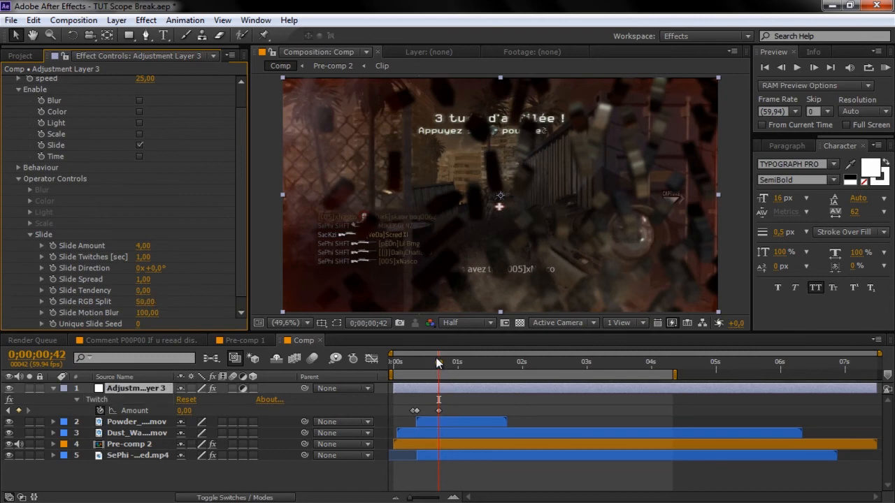
- Scrub back through the timeline to check the glitch, then collapse the Twitch settings
{"action": "mouse_move", "coordinate": [438, 363]}
{"action": "left_mouse_down"}
{"action": "mouse_move", "coordinate": [406, 365]}
{"action": "mouse_move", "coordinate": [423, 369]}
{"action": "left_mouse_up"}
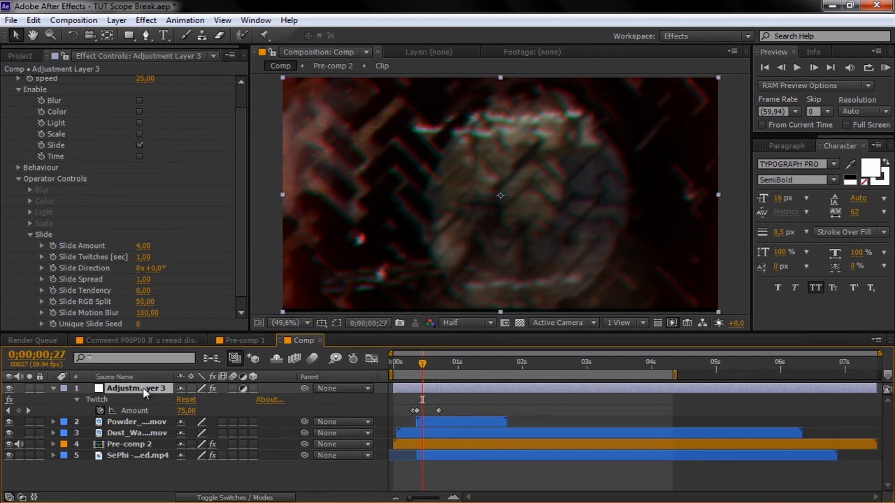
{"action": "left_click_drag", "start_coordinate": [236, 175], "coordinate": [237, 105]}
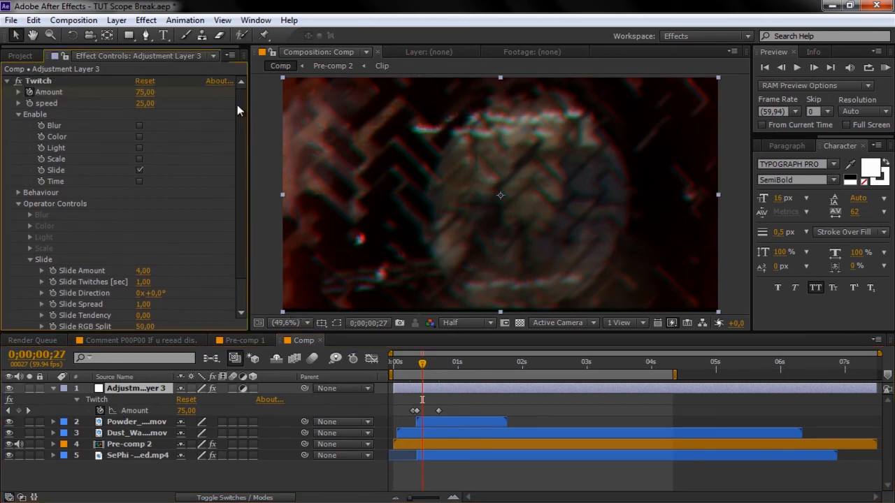
{"action": "left_click", "coordinate": [7, 83]}
{"action": "left_click", "coordinate": [66, 83]}
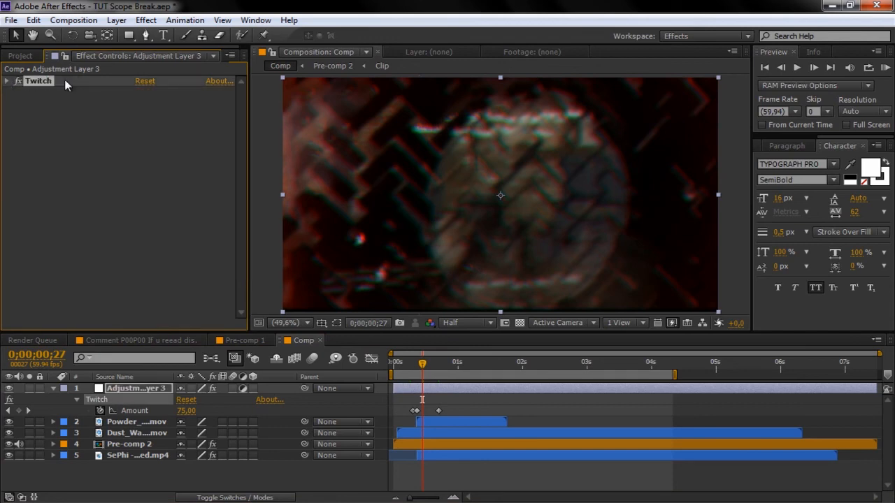
{"action": "left_click", "coordinate": [146, 20]}
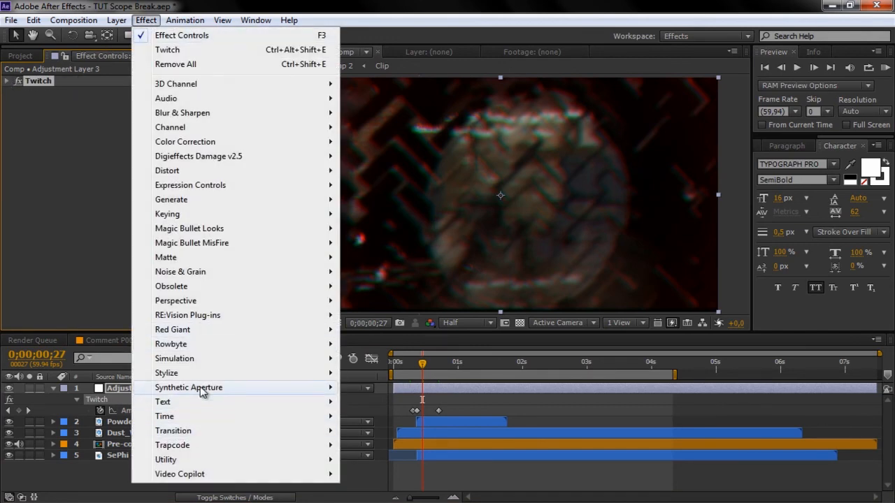
- Add Motion Tile above Twitch with Output Width and Output Height both 150
{"action": "mouse_move", "coordinate": [208, 378]}
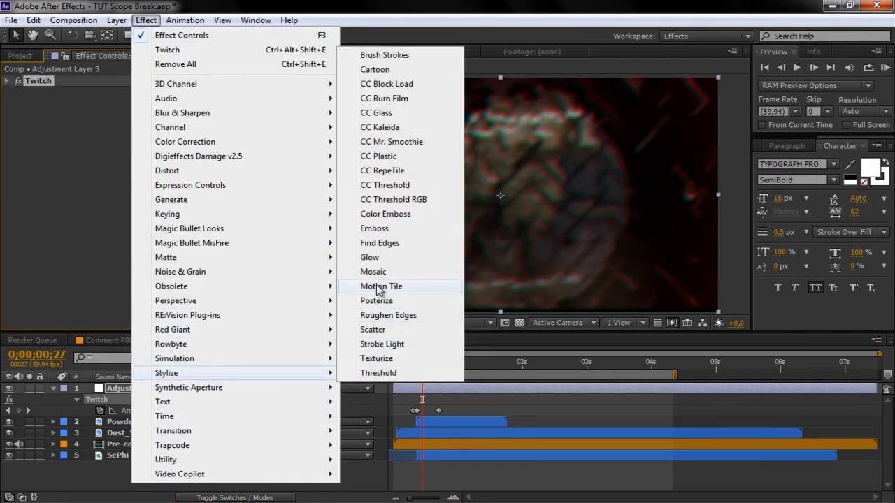
{"action": "left_click", "coordinate": [378, 287]}
{"action": "left_click_drag", "start_coordinate": [55, 93], "coordinate": [50, 81]}
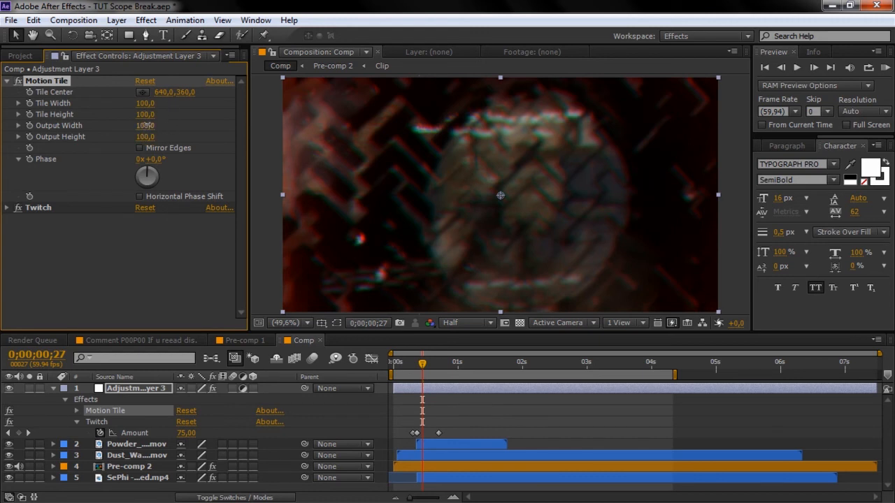
{"action": "left_click", "coordinate": [146, 126]}
{"action": "type", "text": "150"}
{"action": "key", "text": "Tab"}
{"action": "type", "text": "1"}
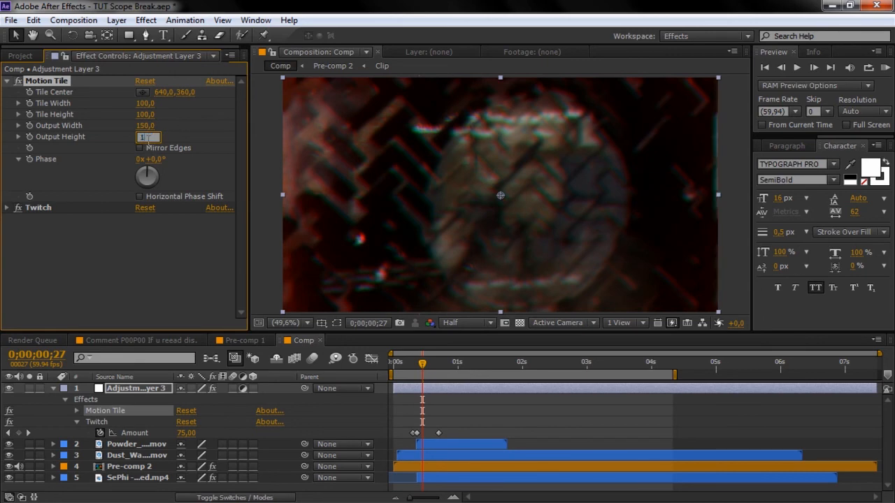
{"action": "type", "text": "50"}
{"action": "left_click", "coordinate": [145, 249]}
- Scrub between frame 21 and 0;00;01;03 to review the tiling
{"action": "left_click_drag", "start_coordinate": [393, 364], "coordinate": [421, 372]}
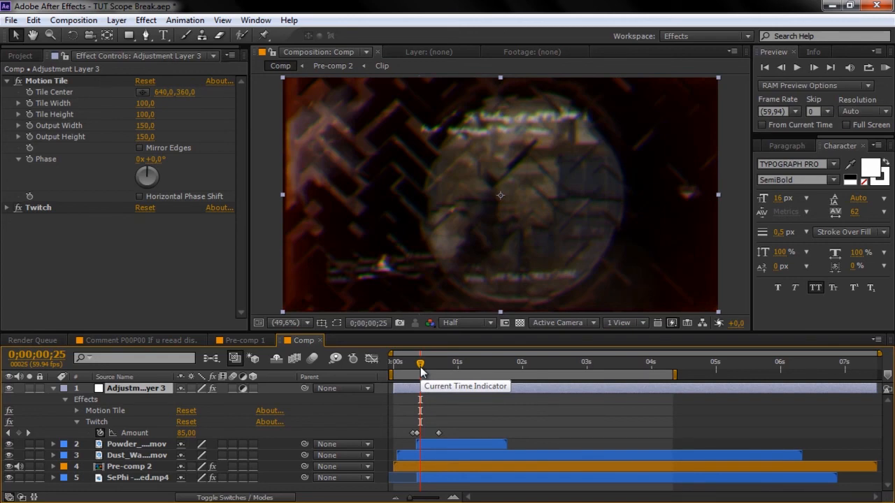
{"action": "left_click_drag", "start_coordinate": [421, 372], "coordinate": [461, 366]}
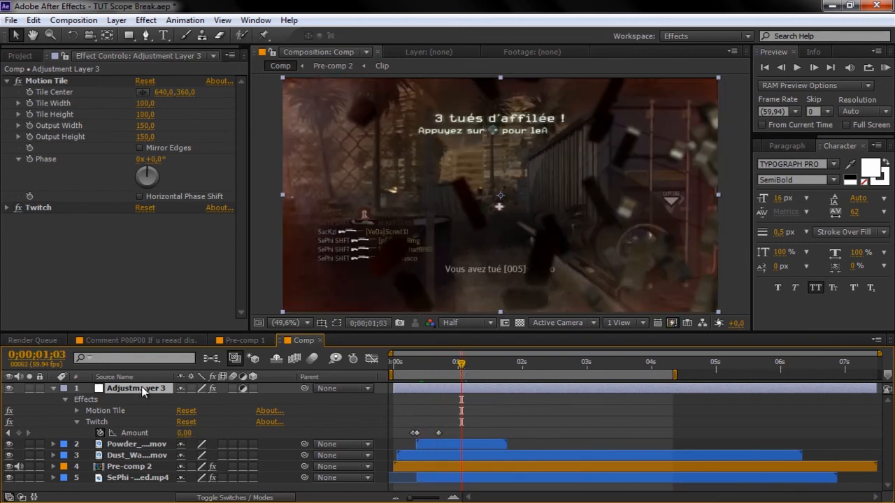
{"action": "left_click", "coordinate": [146, 20]}
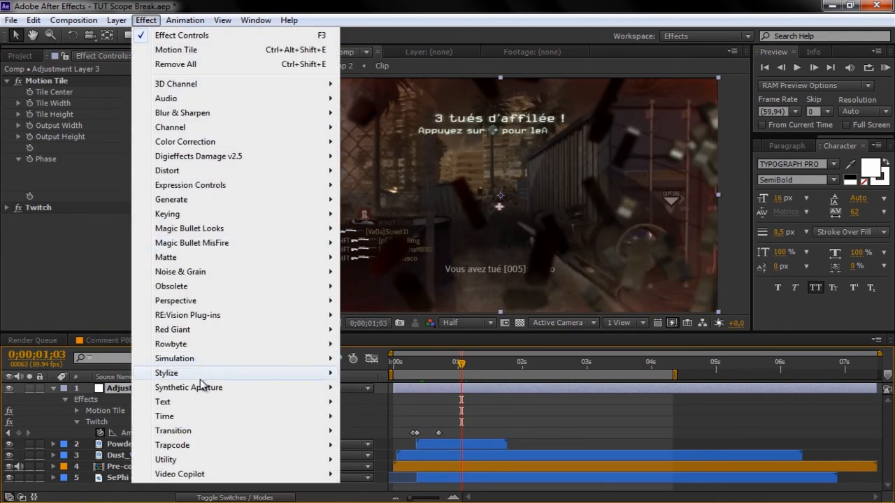
- Add RSMB motion blur to the adjustment layer and RAM preview the comp from the start
{"action": "mouse_move", "coordinate": [217, 318]}
{"action": "left_click", "coordinate": [371, 330]}
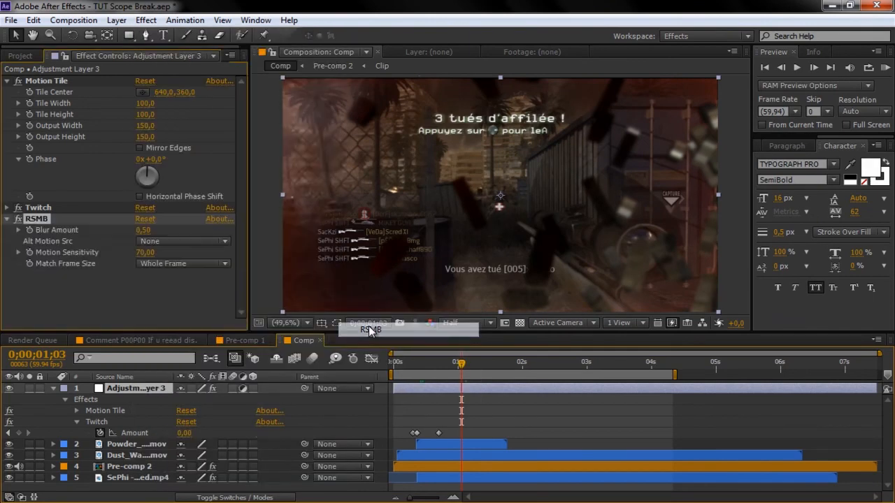
{"action": "left_click_drag", "start_coordinate": [412, 366], "coordinate": [395, 366]}
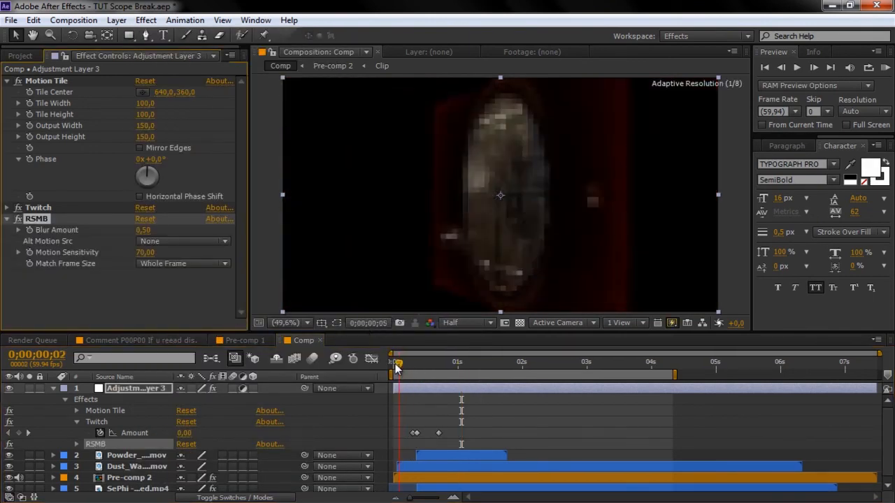
{"action": "key", "text": "space"}
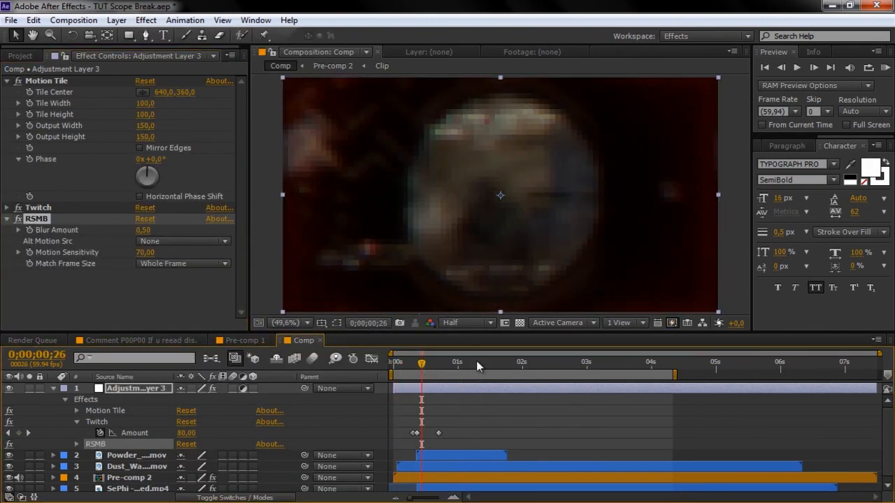
{"action": "left_click", "coordinate": [885, 70]}
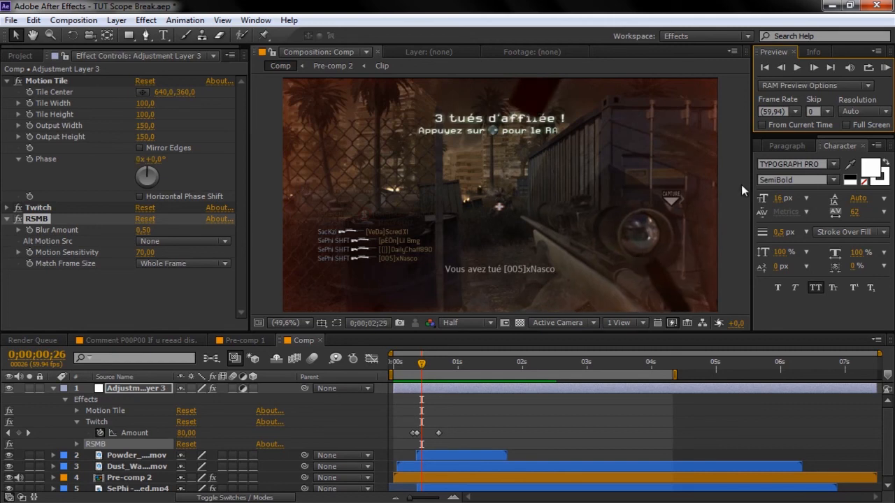
{"action": "left_click", "coordinate": [886, 68]}
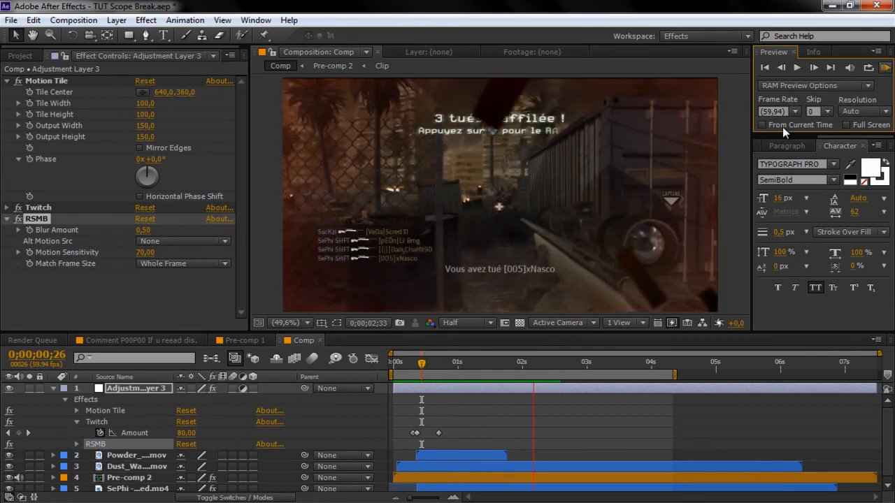
{"action": "key", "text": "space"}
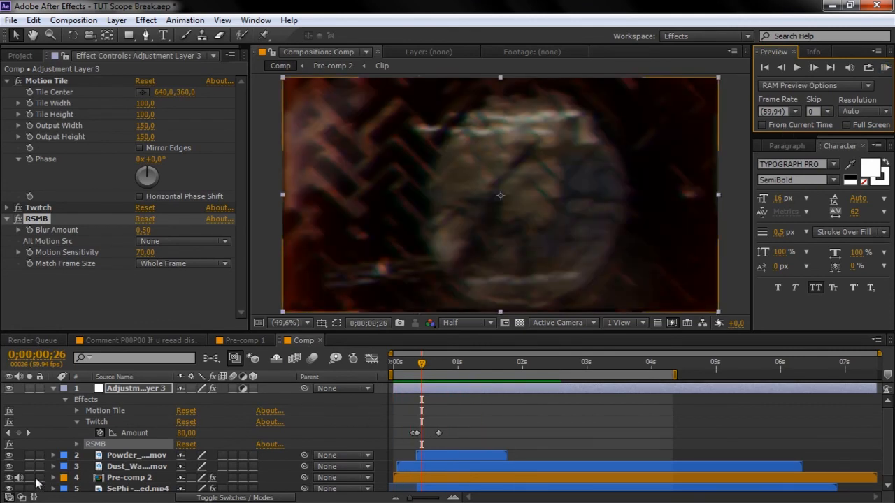
- Mute Pre-comp 2's audio and run a fresh RAM preview of the glitch
{"action": "left_click", "coordinate": [21, 479]}
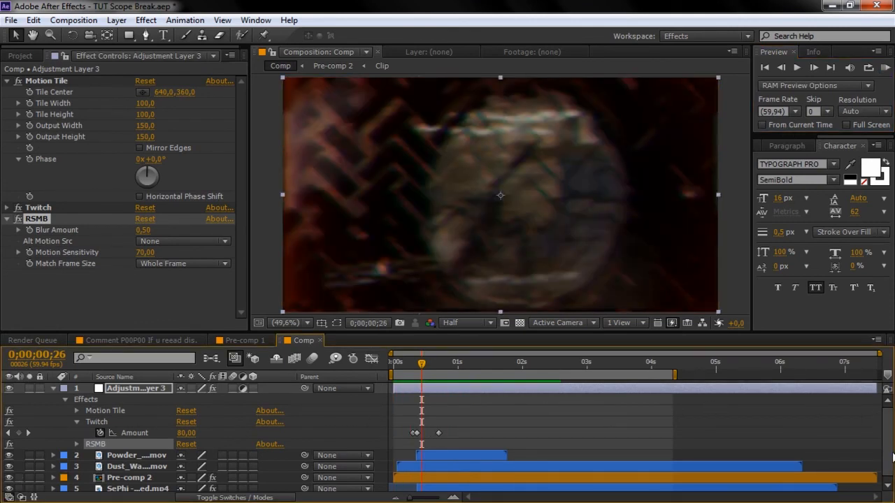
{"action": "left_click_drag", "start_coordinate": [891, 443], "coordinate": [891, 471]}
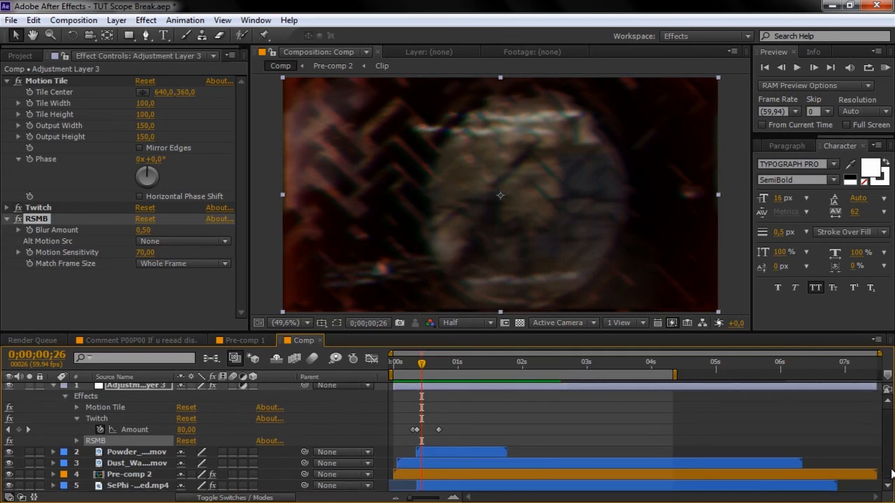
{"action": "left_click", "coordinate": [887, 71]}
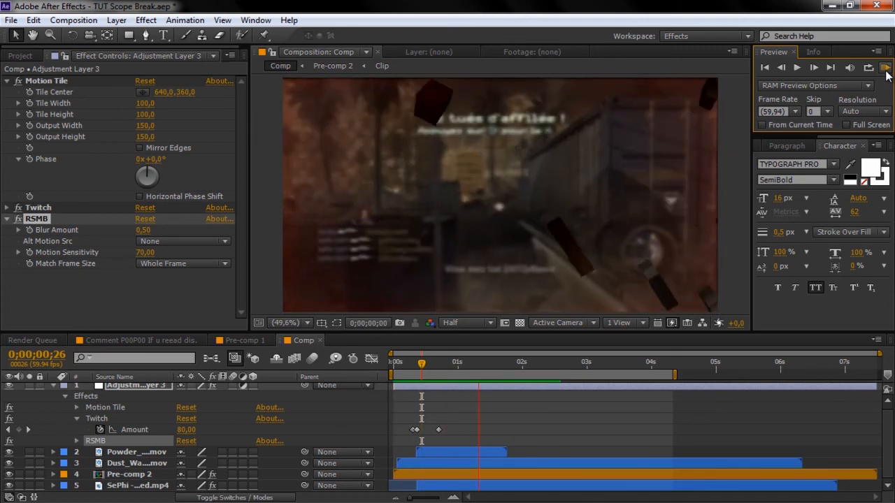
{"action": "key", "text": "space"}
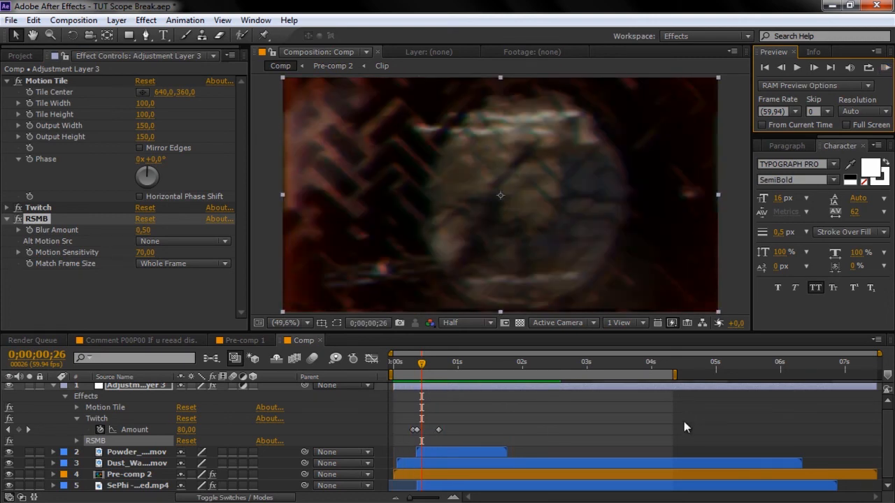